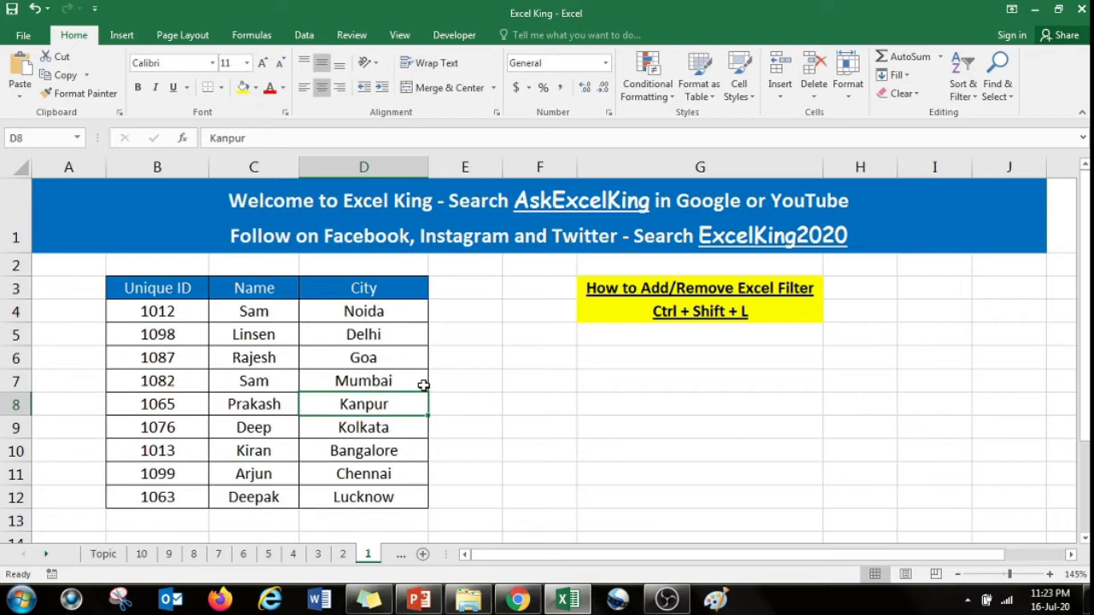
Step: Select the ID, Name and City table and add header filters with Ctrl+Shift+L
drag(181, 289, 376, 494)
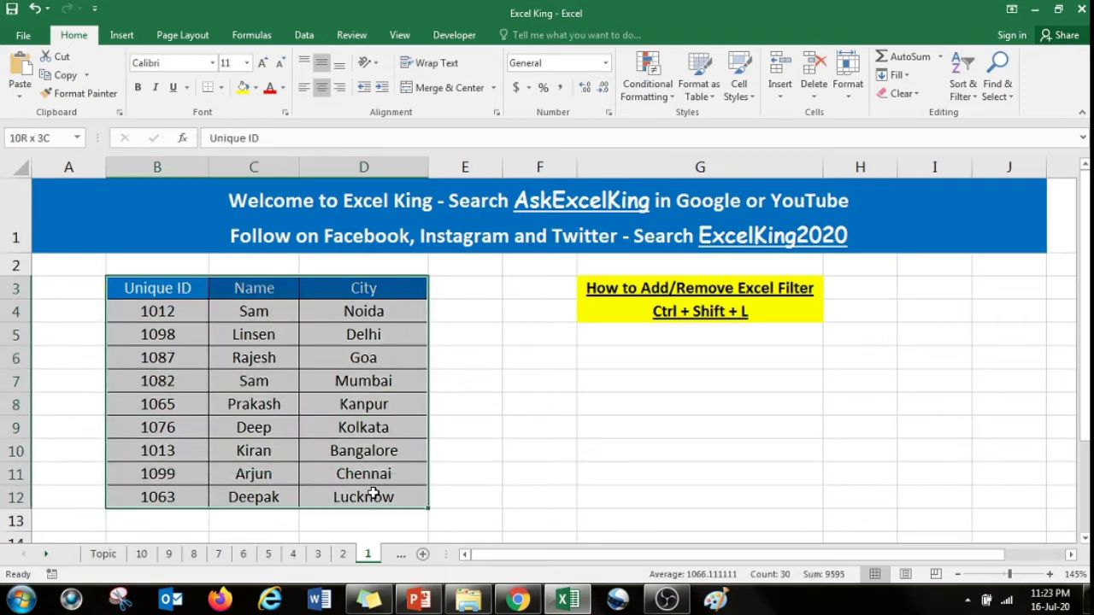
click(258, 381)
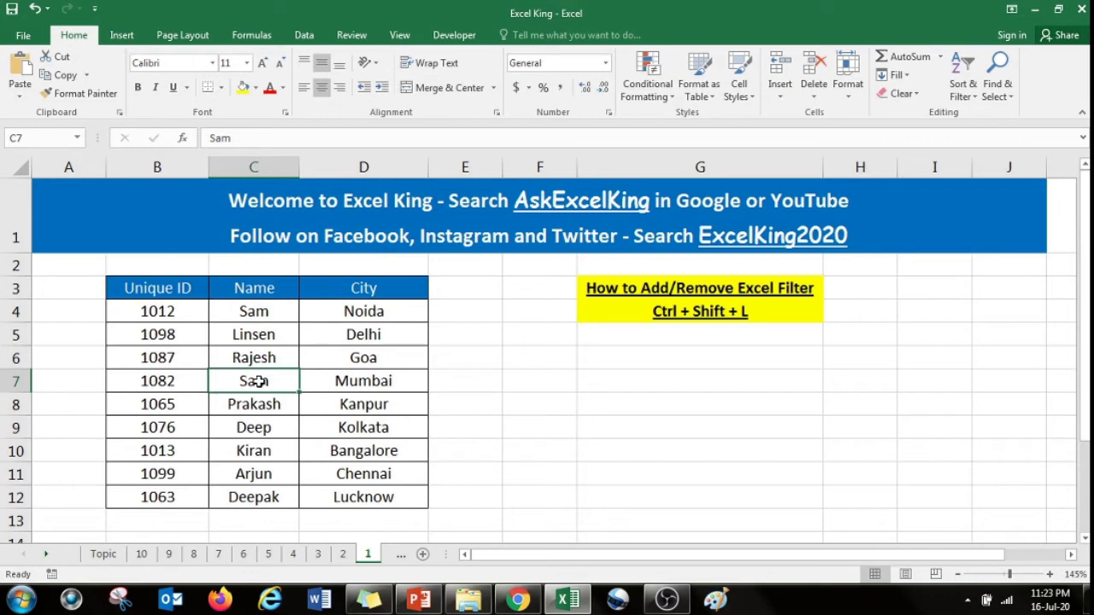
key(ctrl+shift+l)
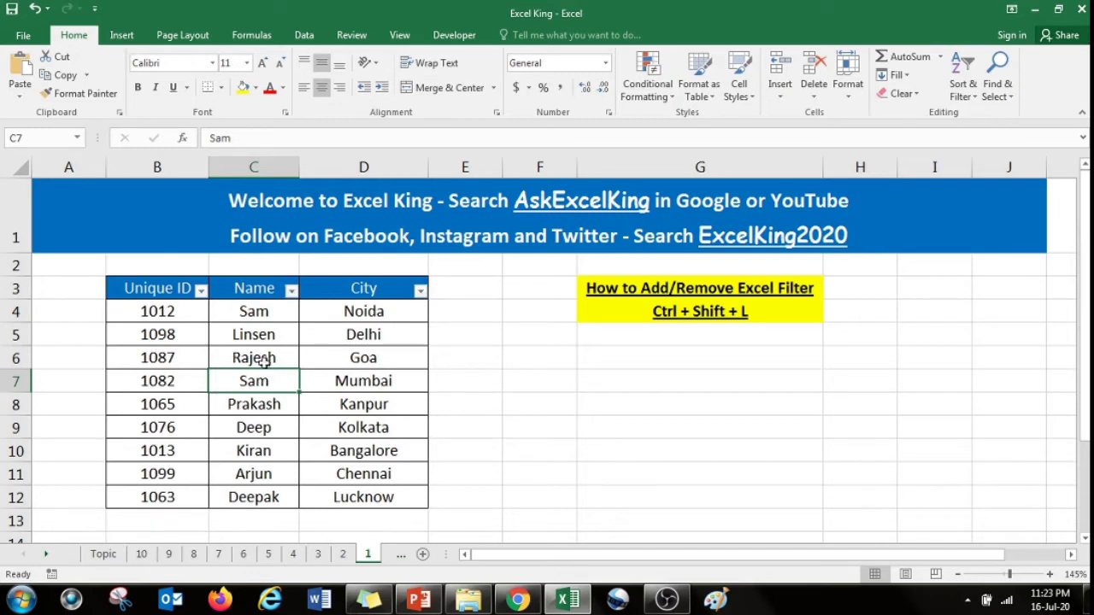
click(422, 294)
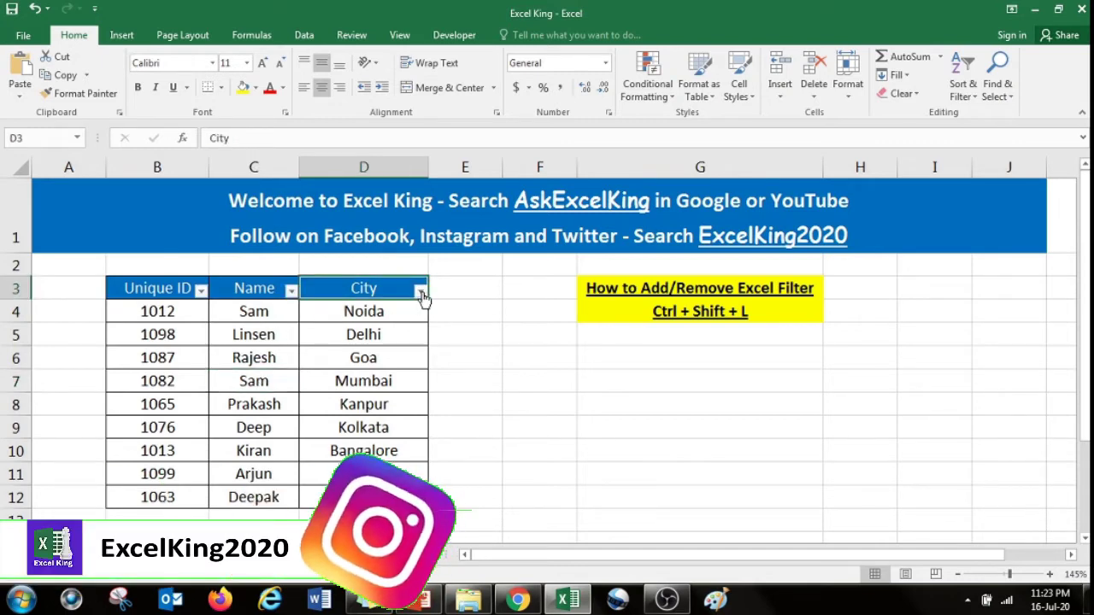
click(421, 293)
Step: Open and close the Unique ID and Name filter dropdowns, then remove the filters with Ctrl+Shift+L
click(202, 290)
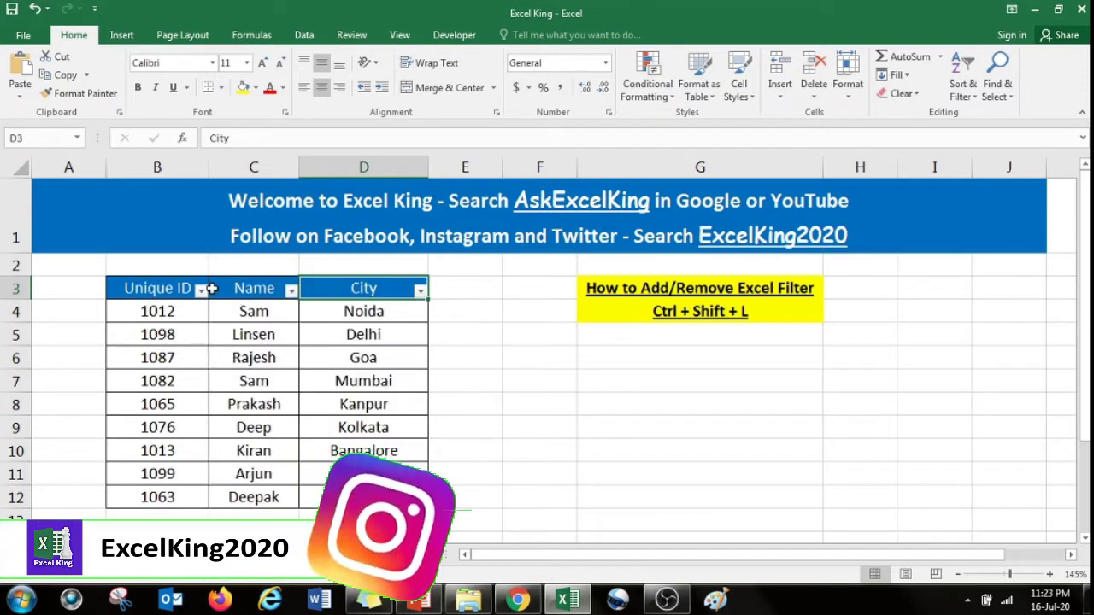
click(202, 291)
key(Escape)
click(265, 288)
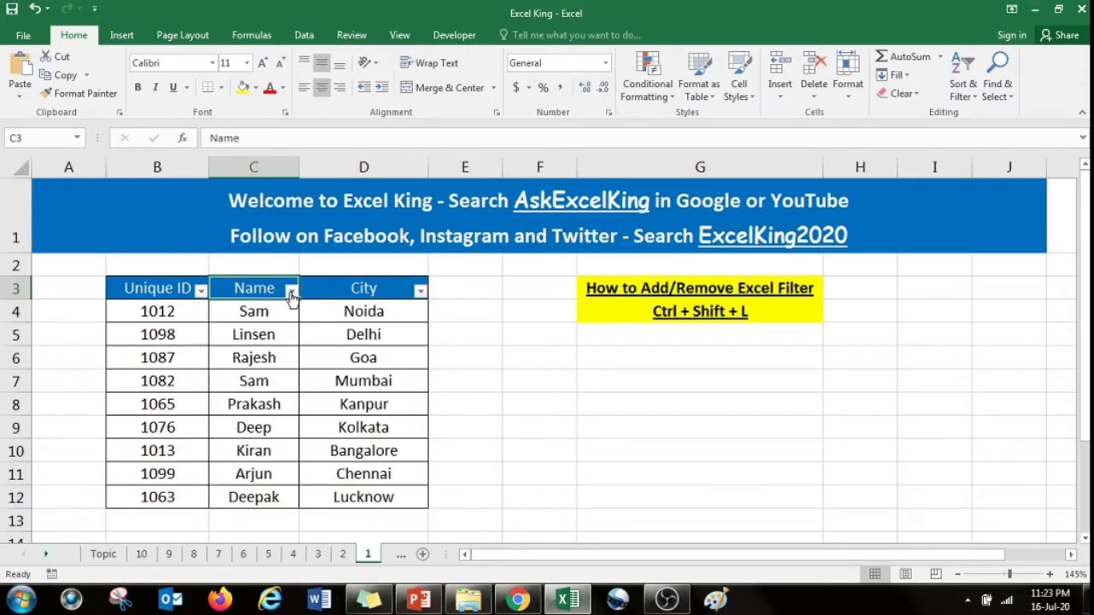
click(290, 291)
click(290, 292)
click(278, 333)
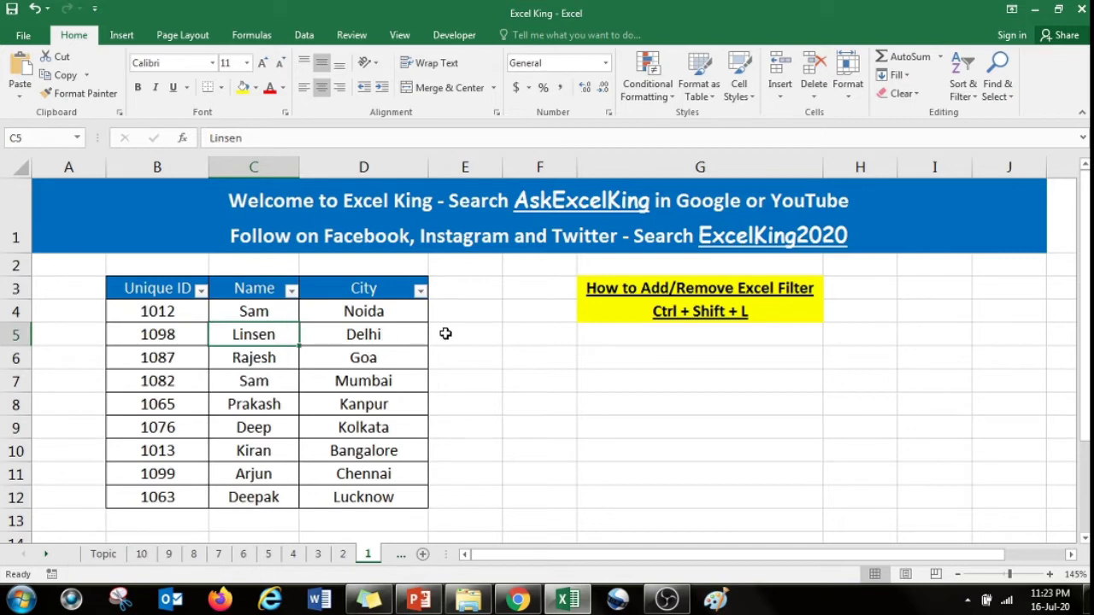
key(ctrl+shift+l)
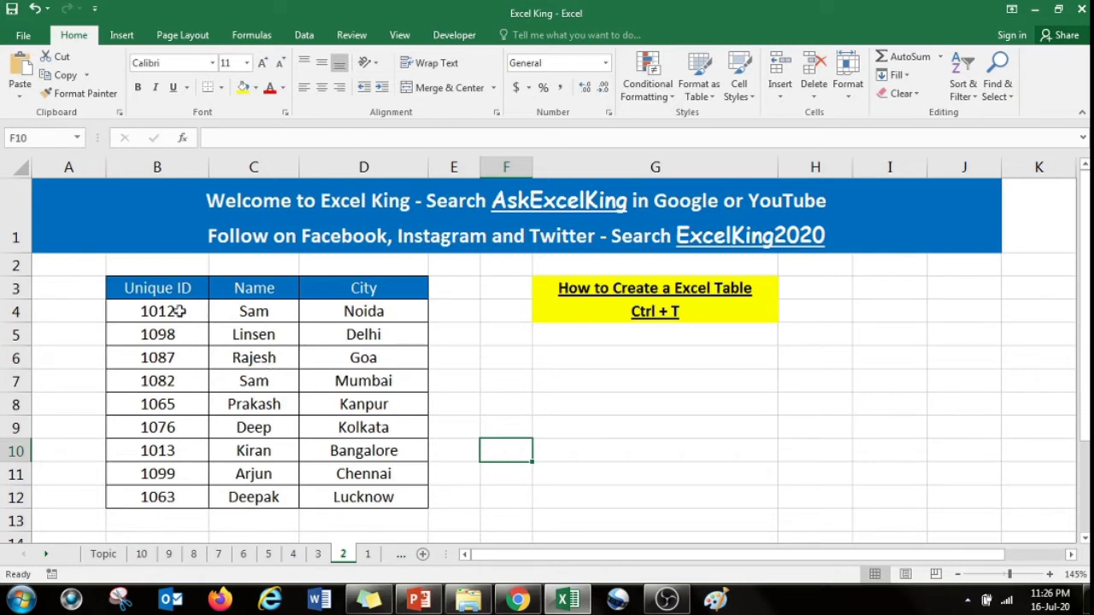
Step: Convert the ID/Name/City data into a table with headers via Ctrl+T and apply a grey table style
click(185, 359)
click(256, 359)
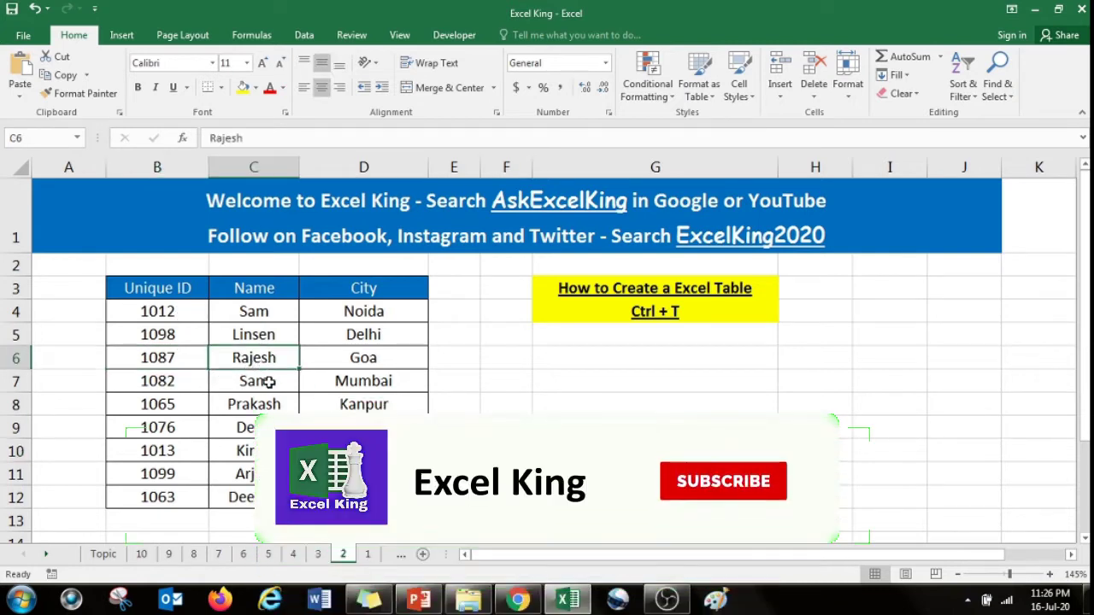
click(269, 382)
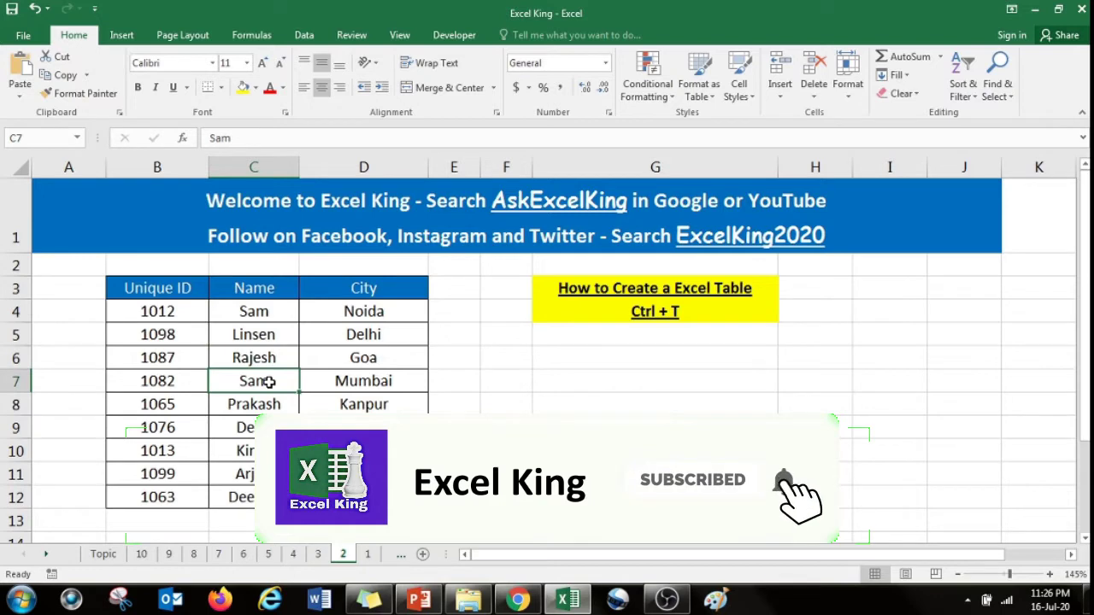
key(ctrl+t)
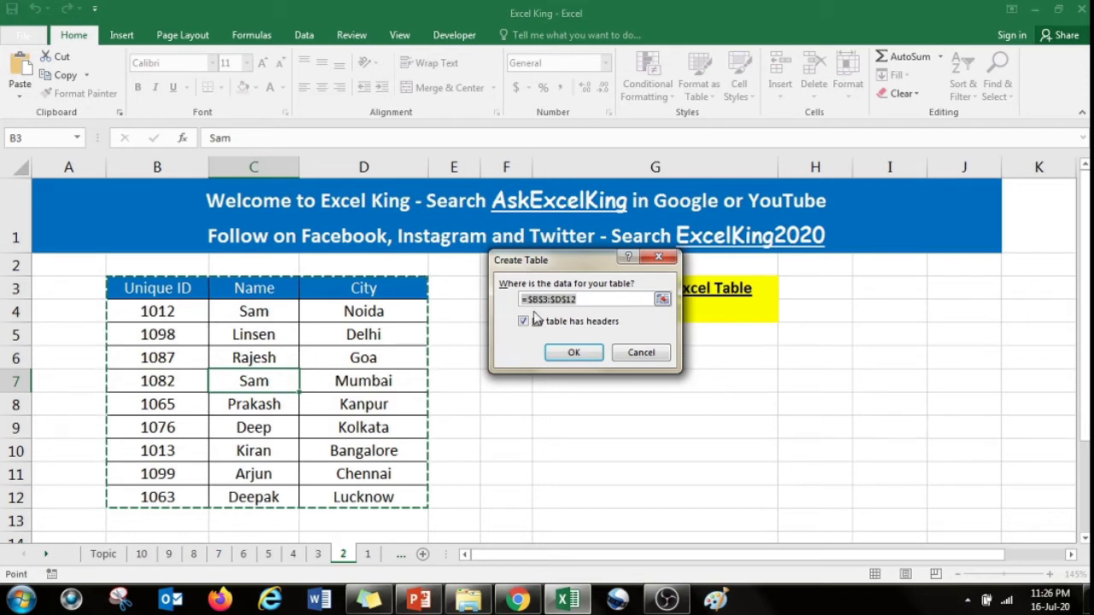
click(575, 358)
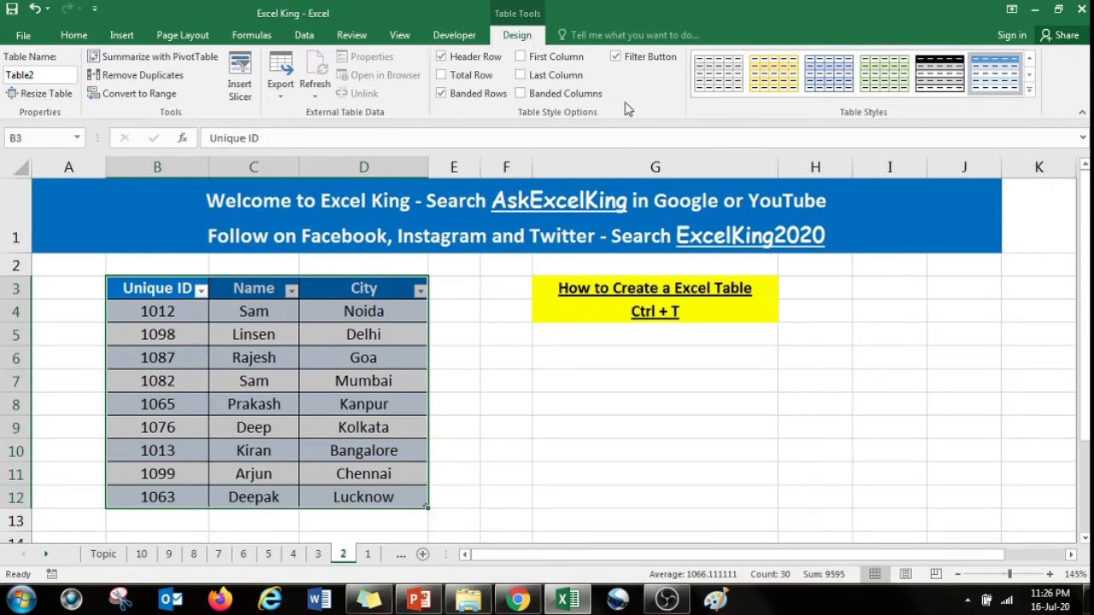
click(1029, 89)
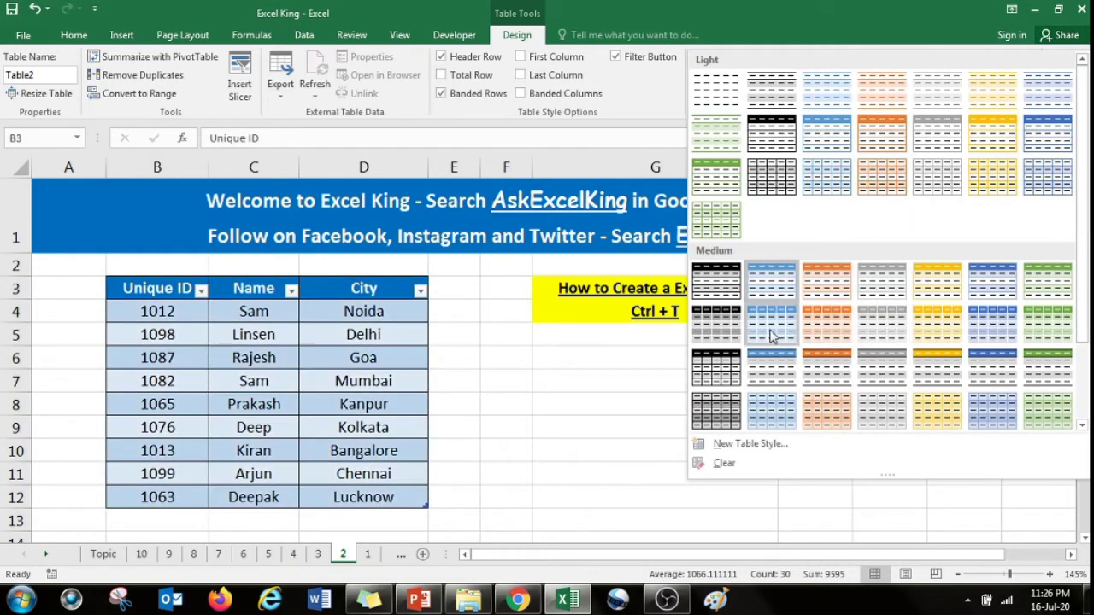
click(772, 184)
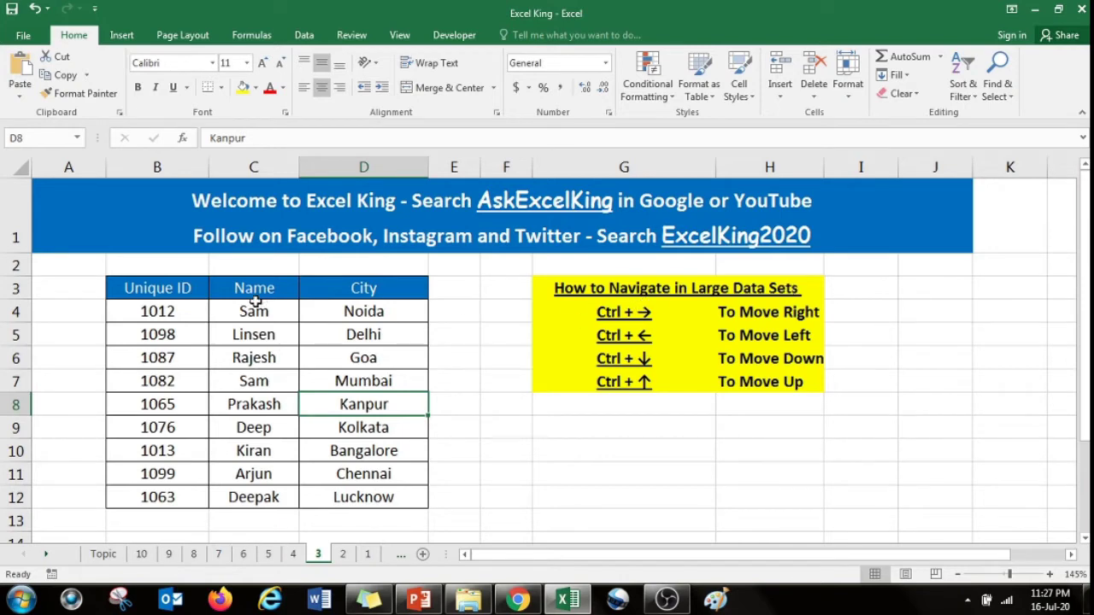
Step: Click the table's corner cells B4, D4 and D12 to show the data's extent
click(161, 311)
click(351, 311)
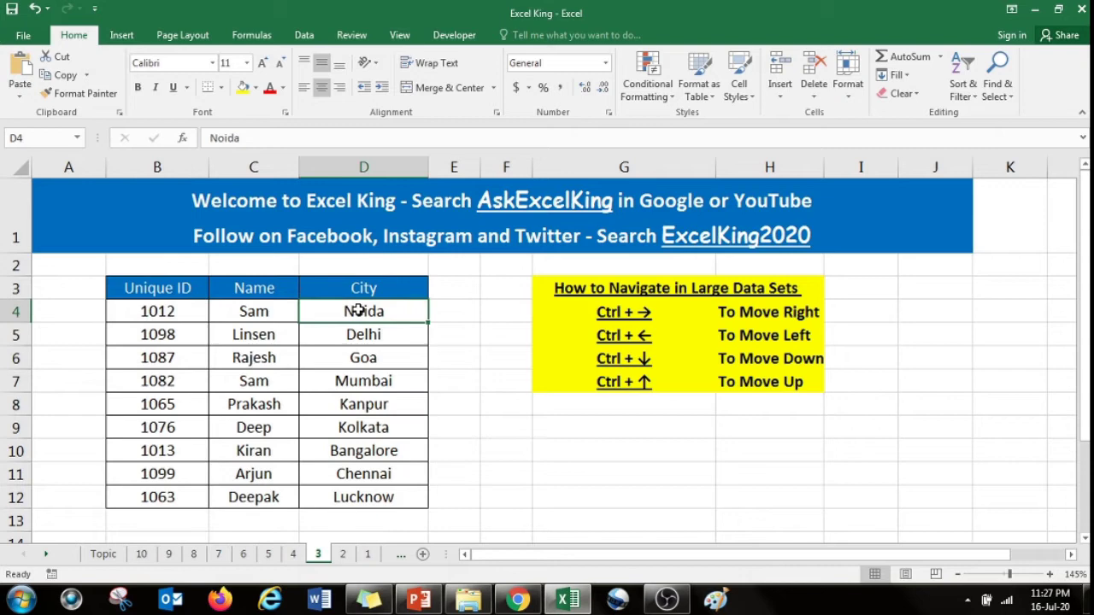
click(165, 314)
click(372, 494)
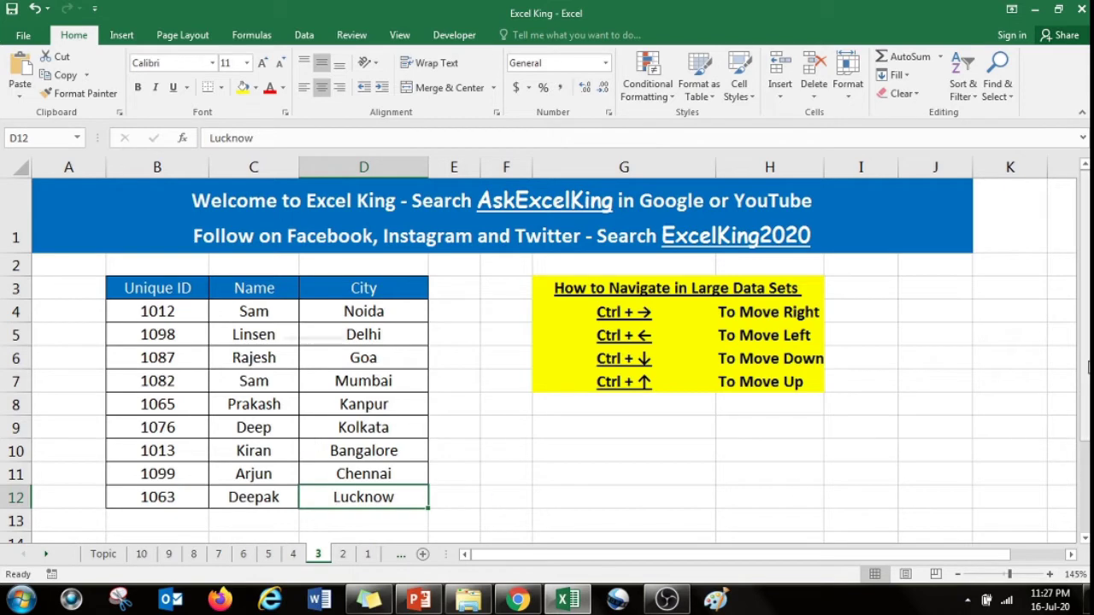
mouse_move(1089, 368)
mouse_down()
mouse_move(1089, 470)
mouse_move(1089, 327)
mouse_up()
mouse_move(697, 555)
mouse_down()
mouse_move(872, 560)
mouse_move(566, 569)
mouse_up()
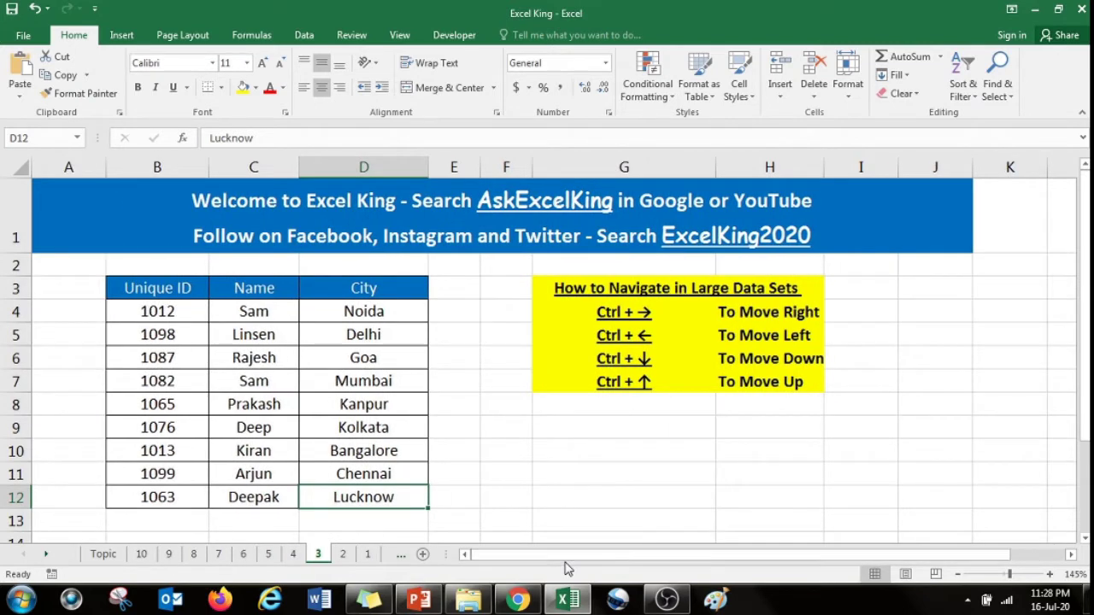
click(247, 325)
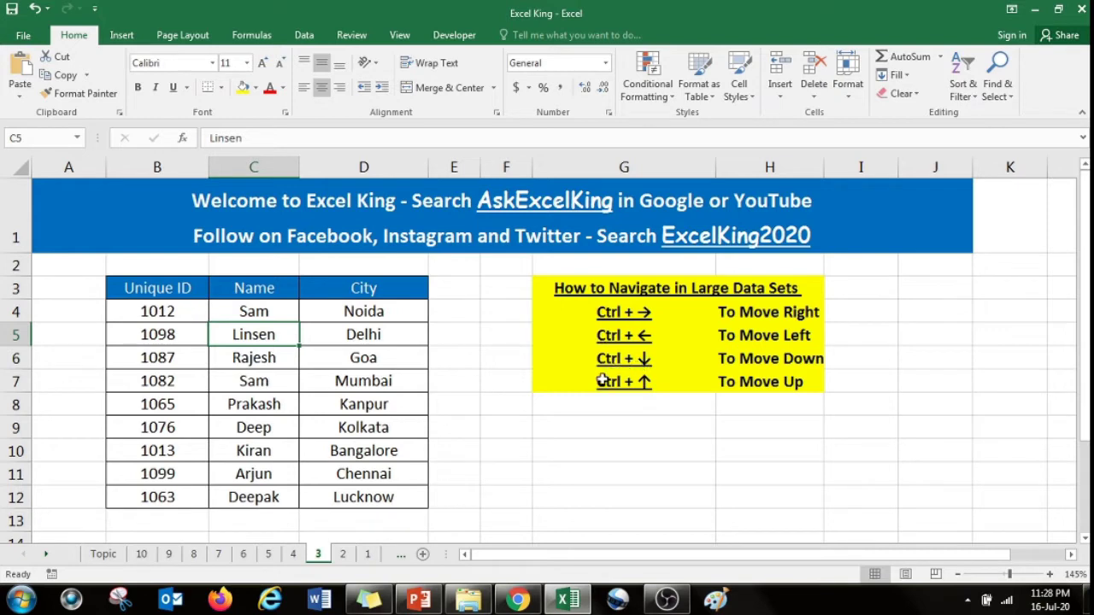
Step: From header B3, Ctrl+arrow to the last ID, the last column, the City header and the last city
click(174, 291)
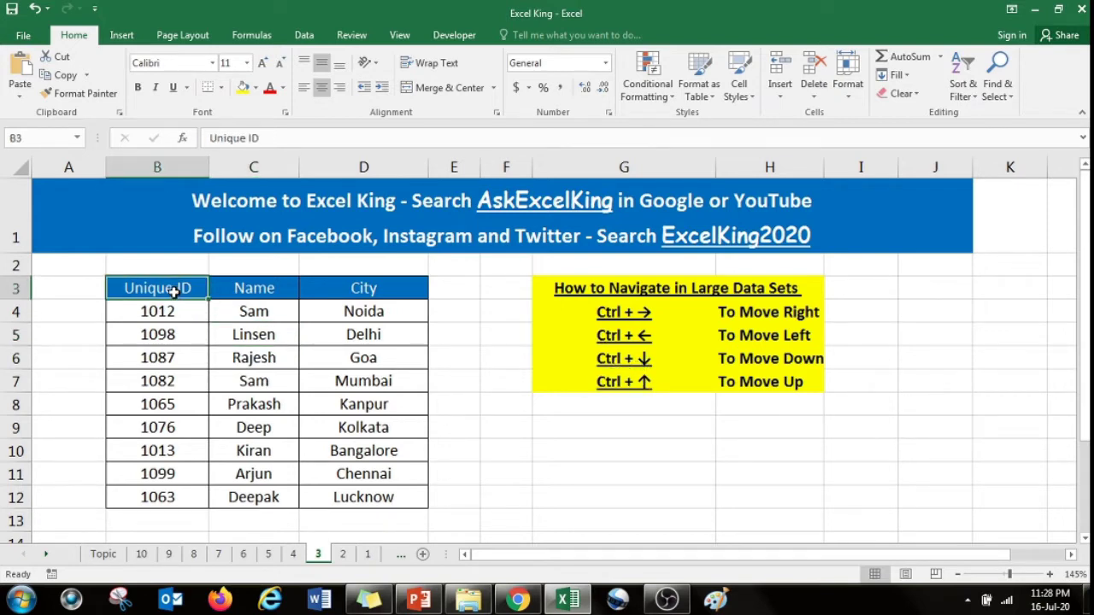
key(ctrl+Down)
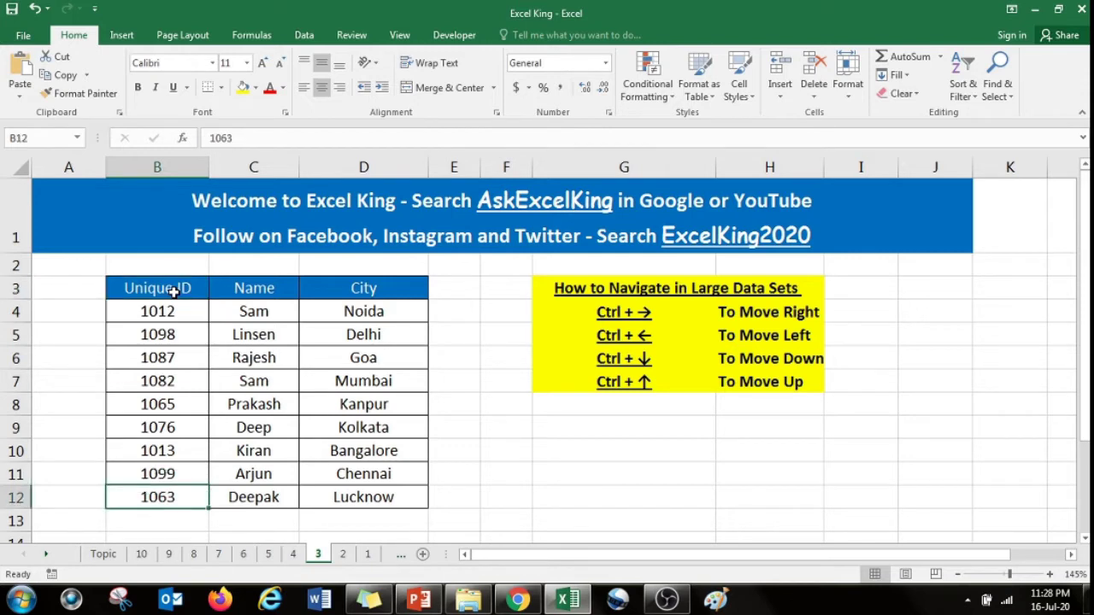
key(ctrl+Right)
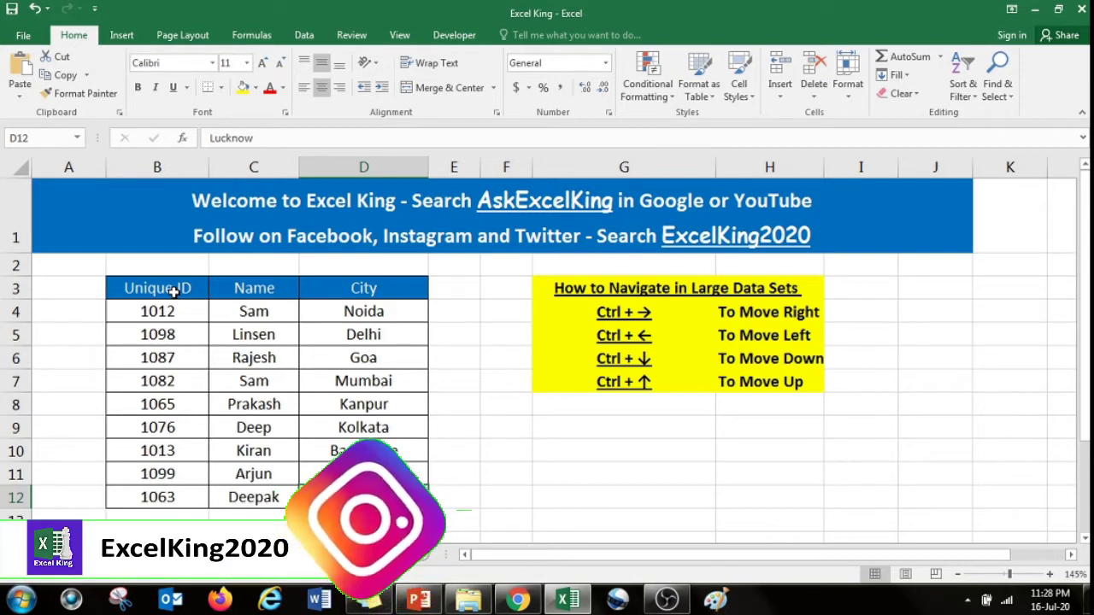
key(ctrl+Up)
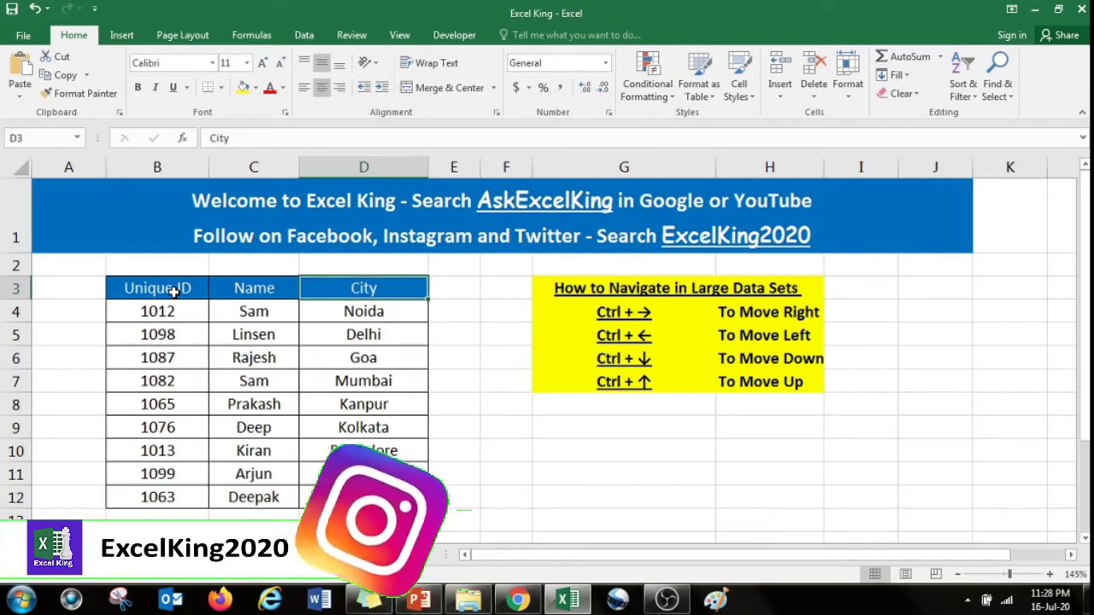
key(ctrl+Down)
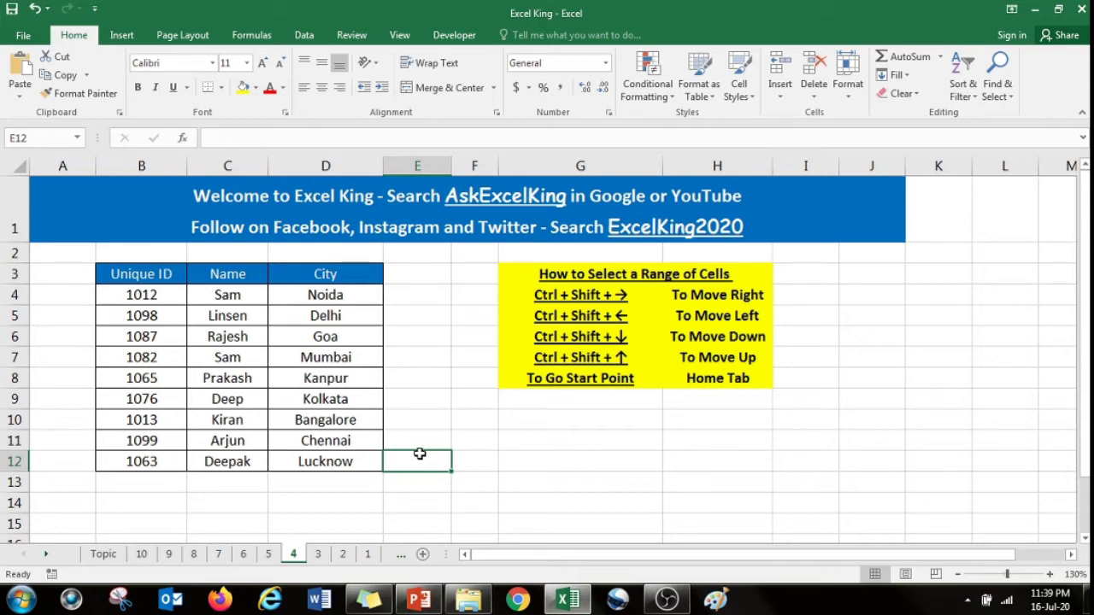
click(523, 299)
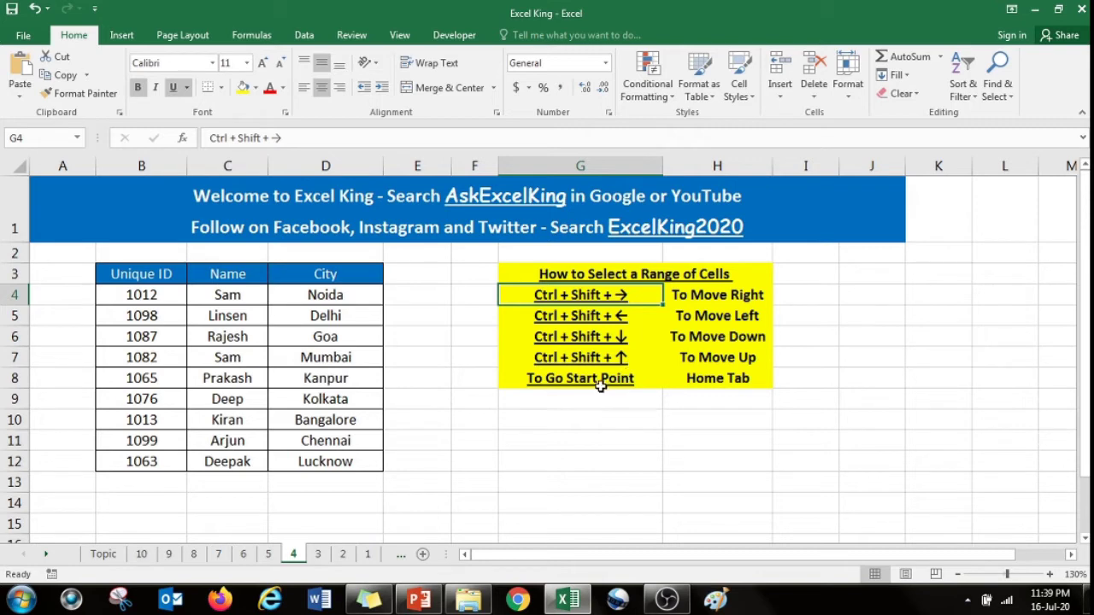
click(716, 383)
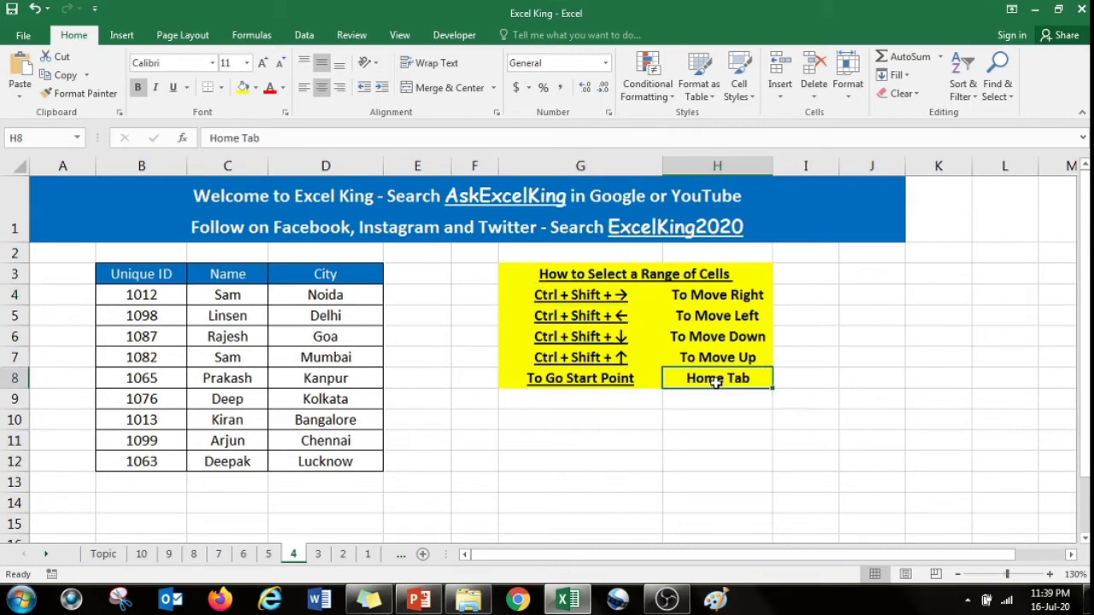
click(542, 301)
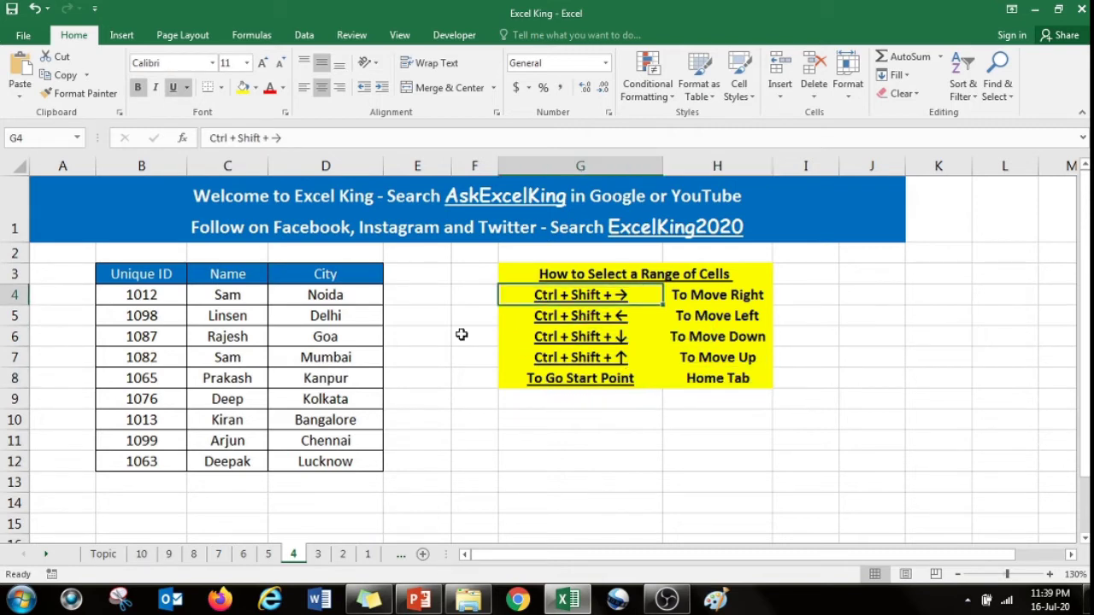
click(162, 338)
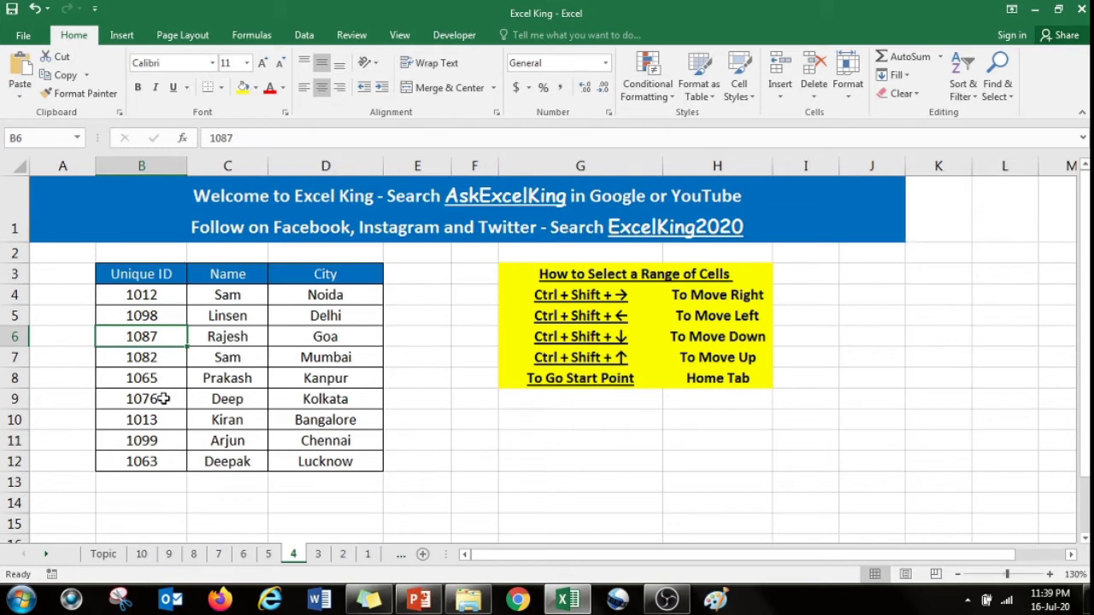
Step: Select B6:B12 with Ctrl+Shift+Down and copy the IDs
key(ctrl+shift+Down)
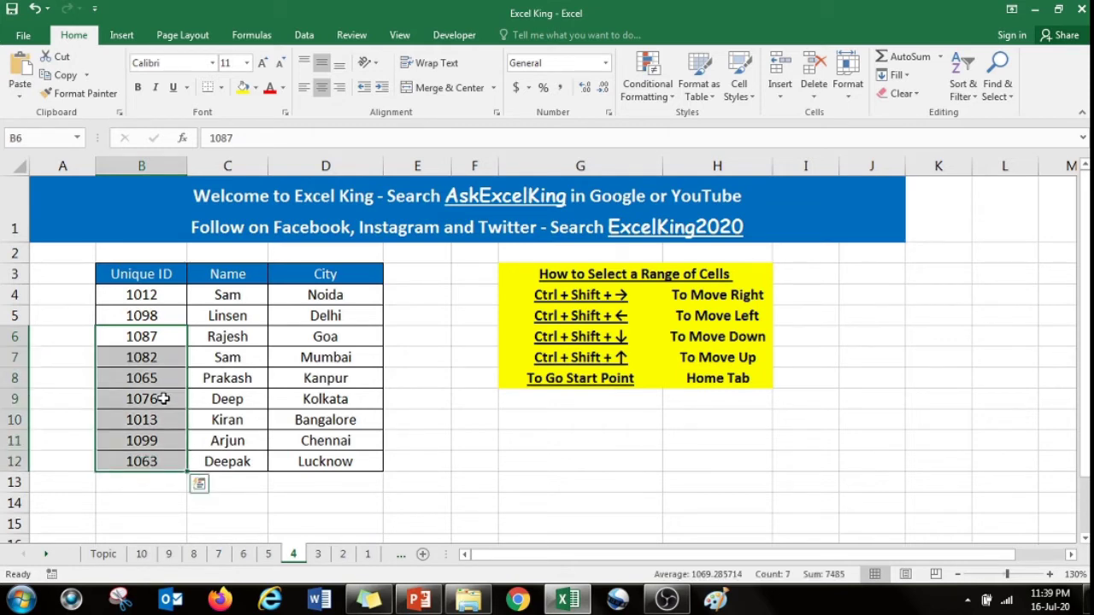
key(ctrl+c)
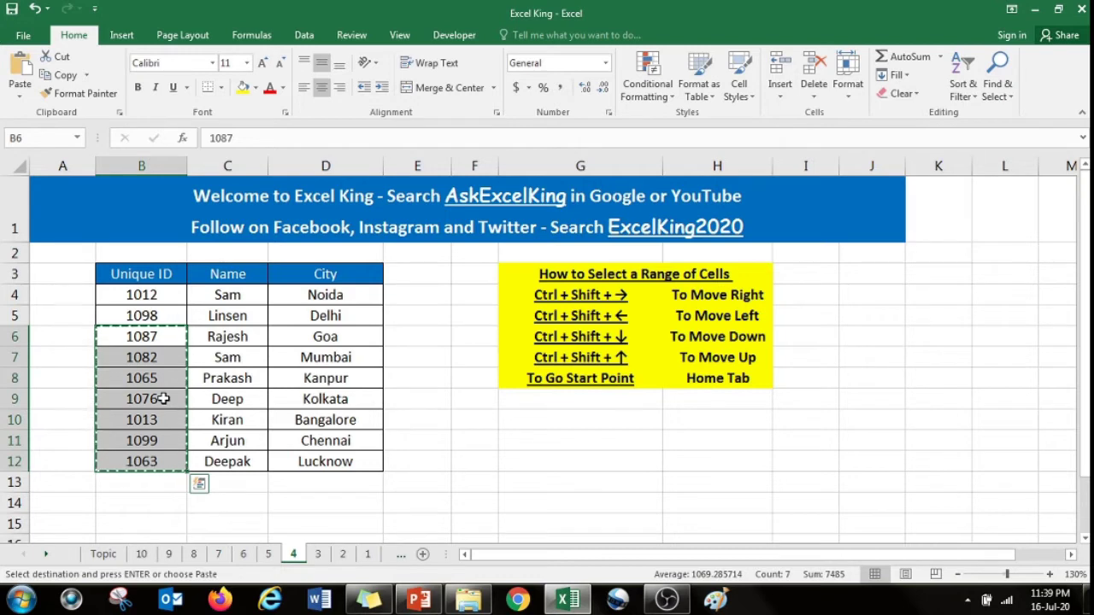
key(Escape)
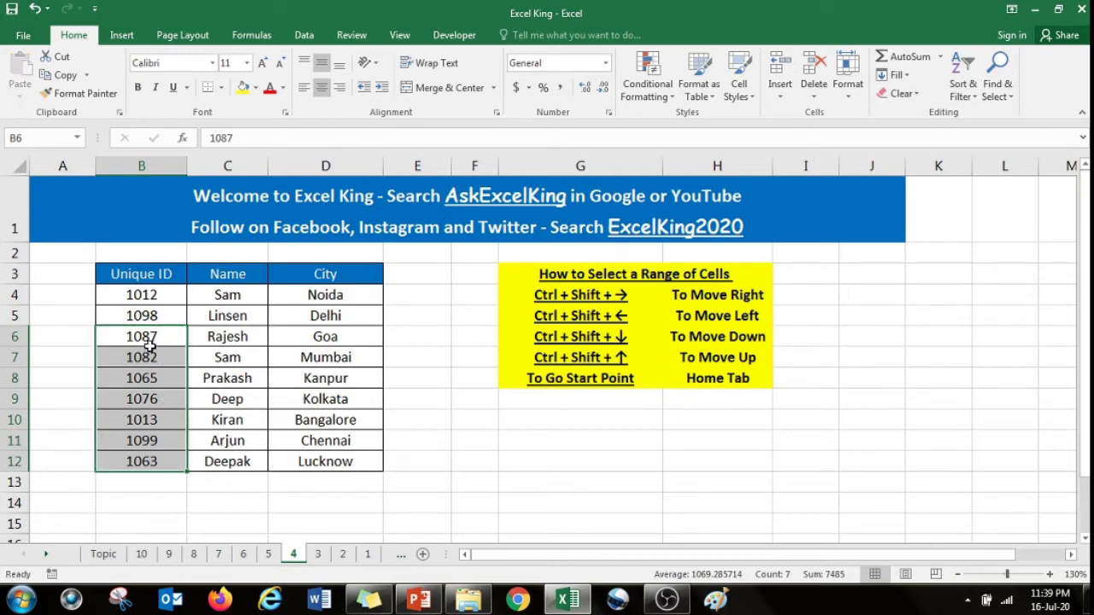
Step: Extend selections with Ctrl+Shift+arrows across row 5, across Prakash's row, and up the Name column
click(153, 311)
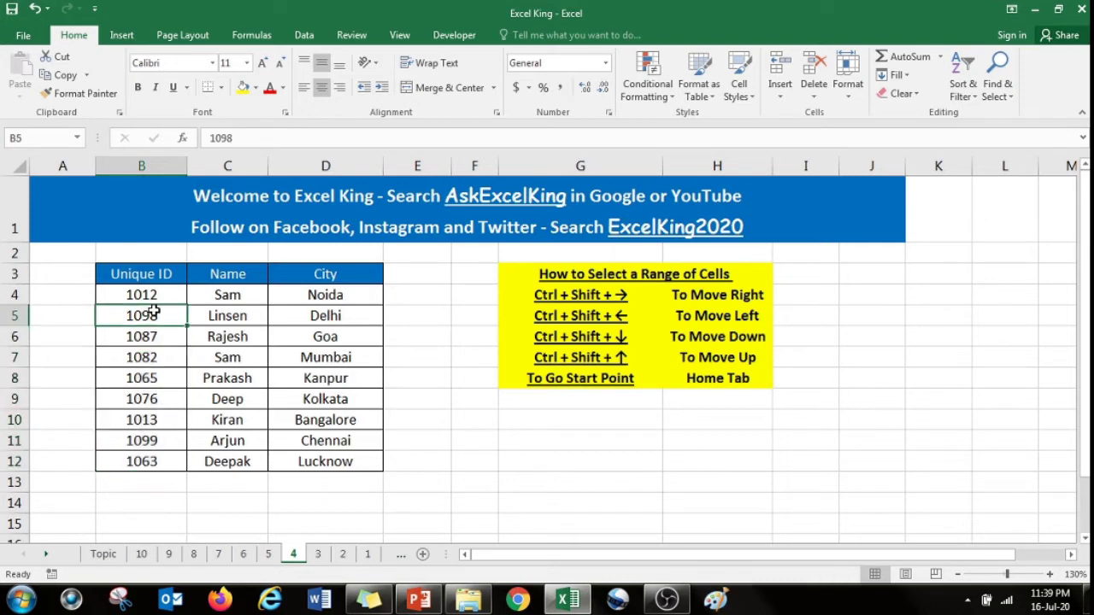
key(ctrl+shift+Right)
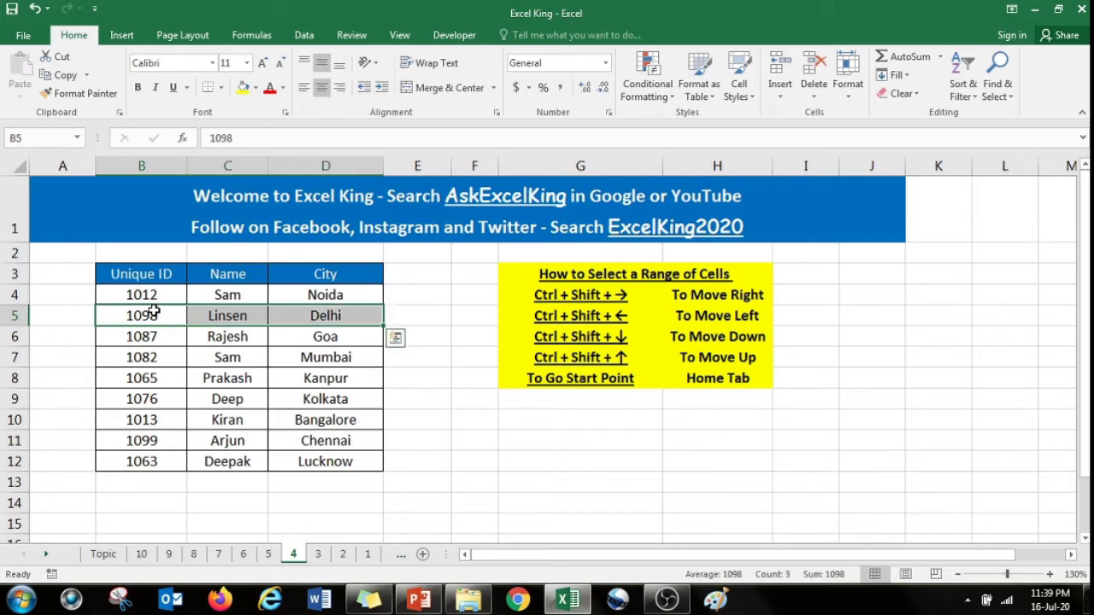
click(367, 378)
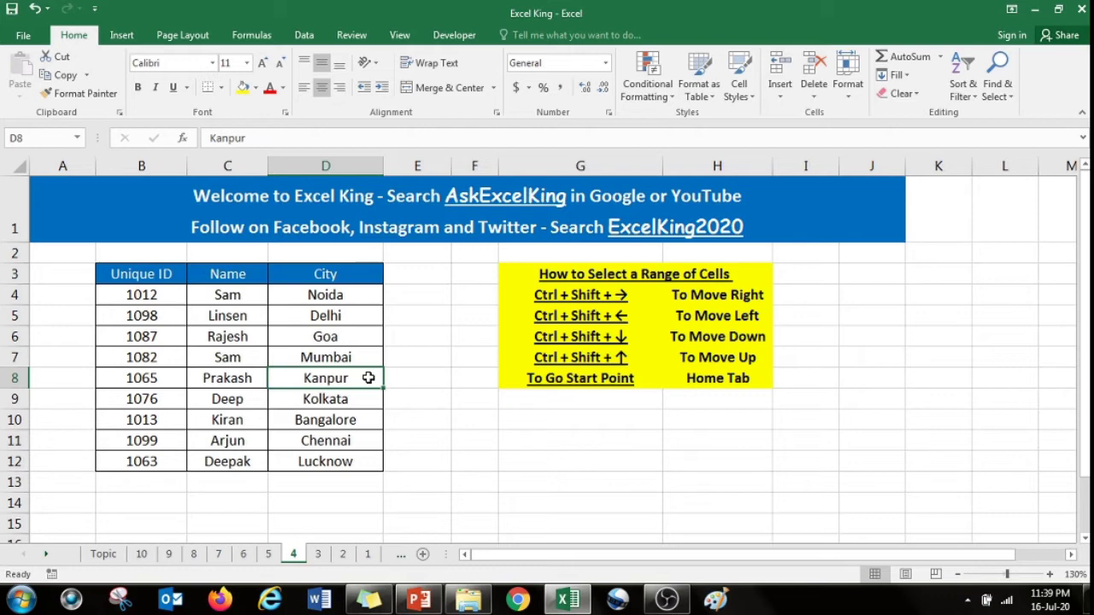
key(ctrl+shift+Left)
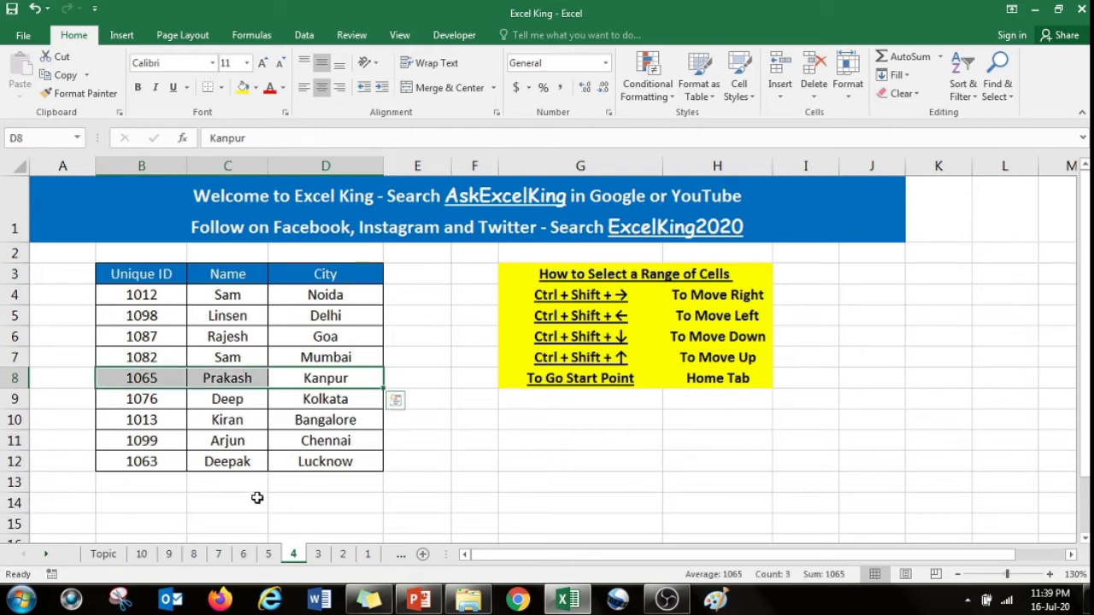
click(232, 464)
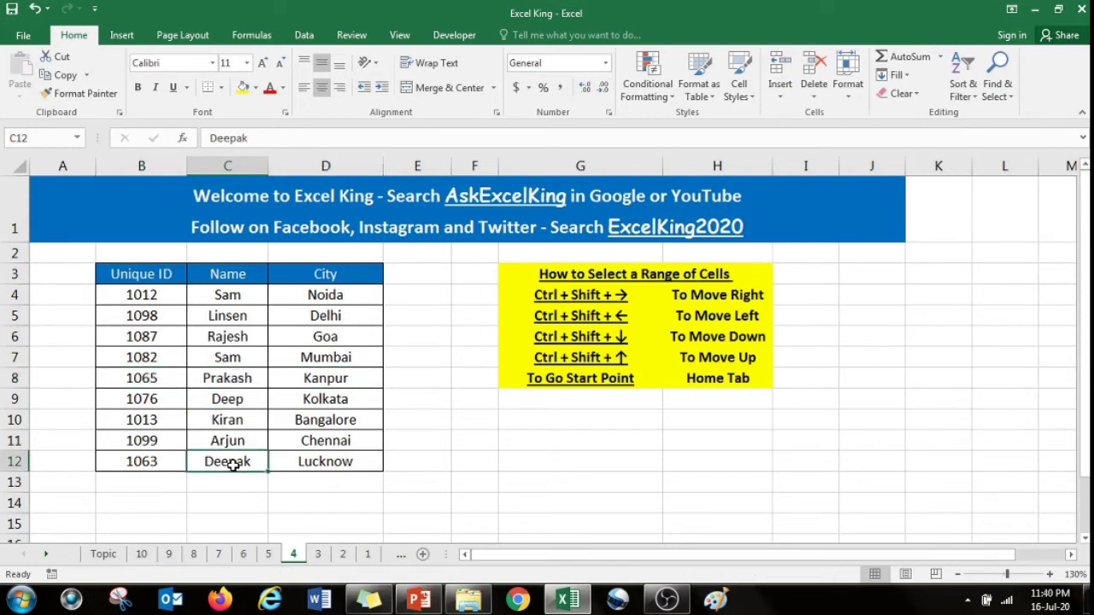
key(ctrl+shift+Up)
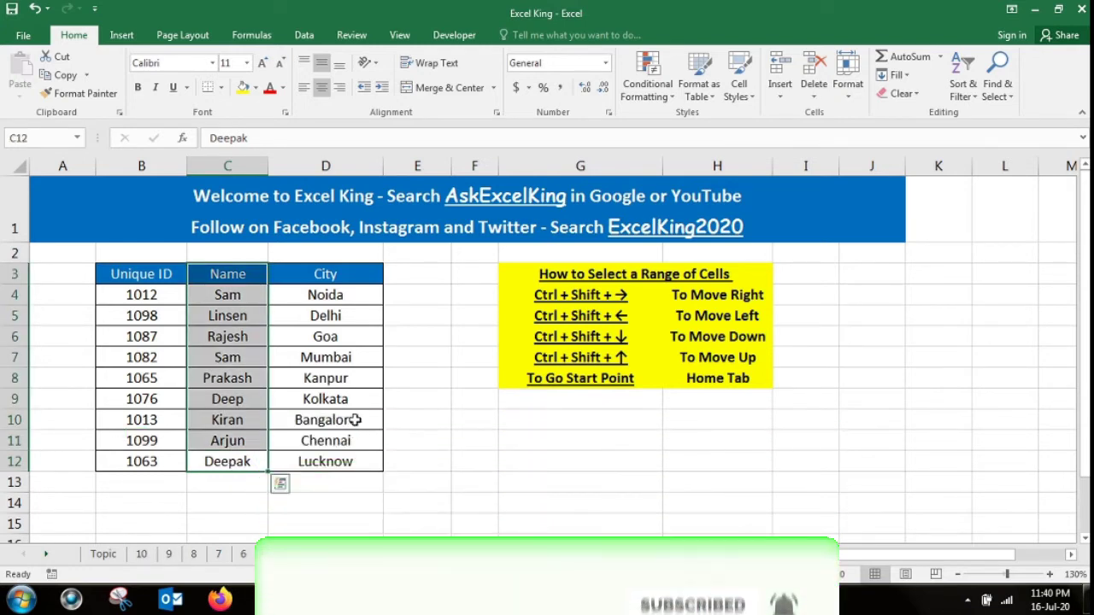
Step: Step through the Bangalore, Chennai and Lucknow cells, then jump from an empty cell to the row's first column with Home
click(357, 419)
click(360, 441)
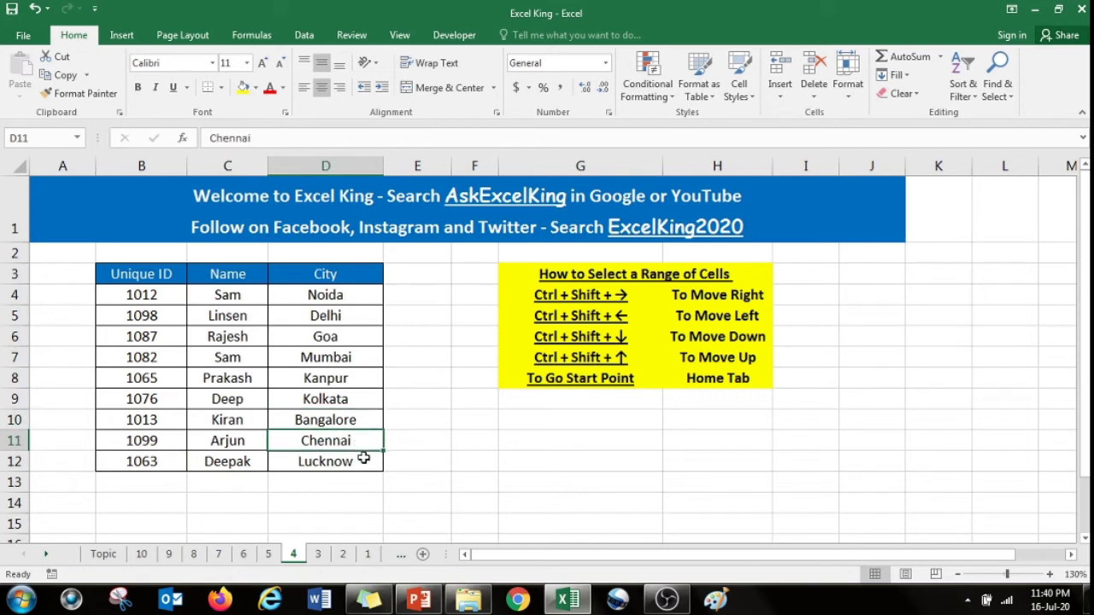
click(363, 460)
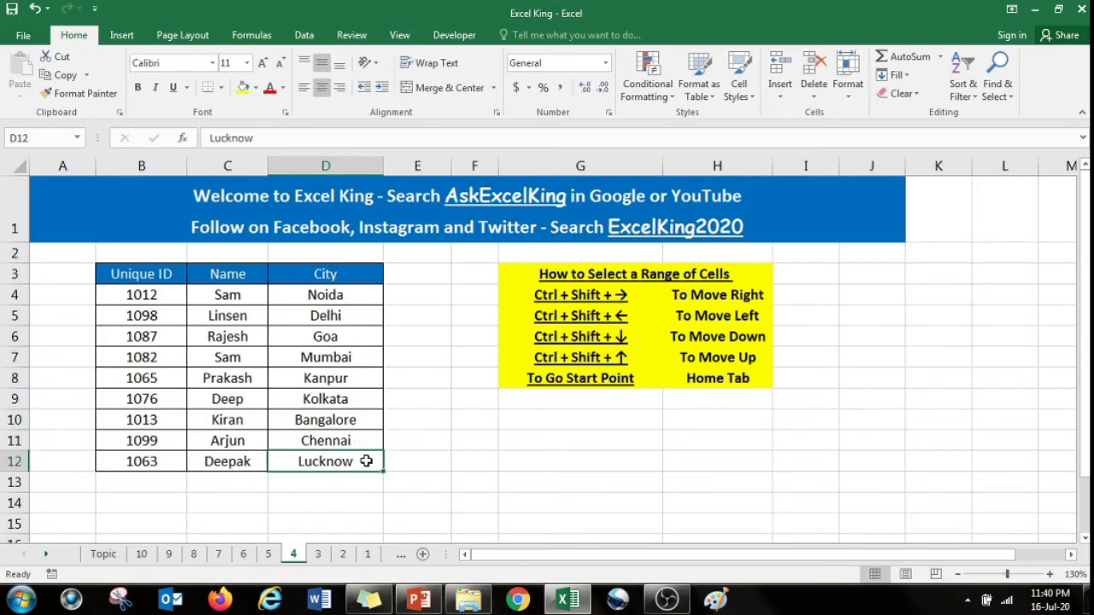
click(861, 499)
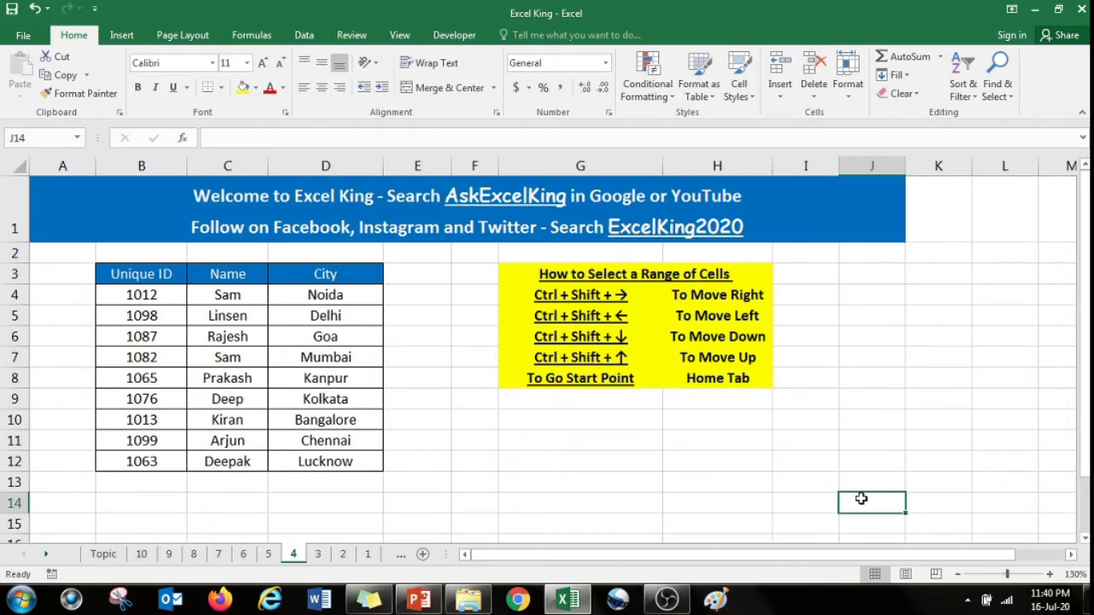
key(Home)
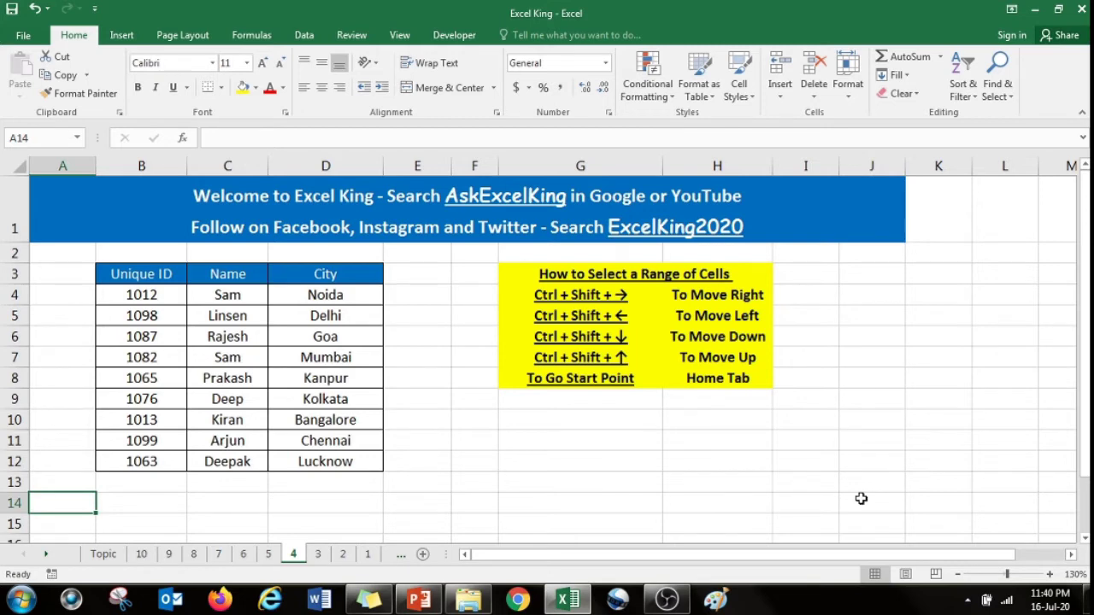
mouse_move(807, 557)
mouse_down()
mouse_move(836, 560)
mouse_move(790, 562)
mouse_up()
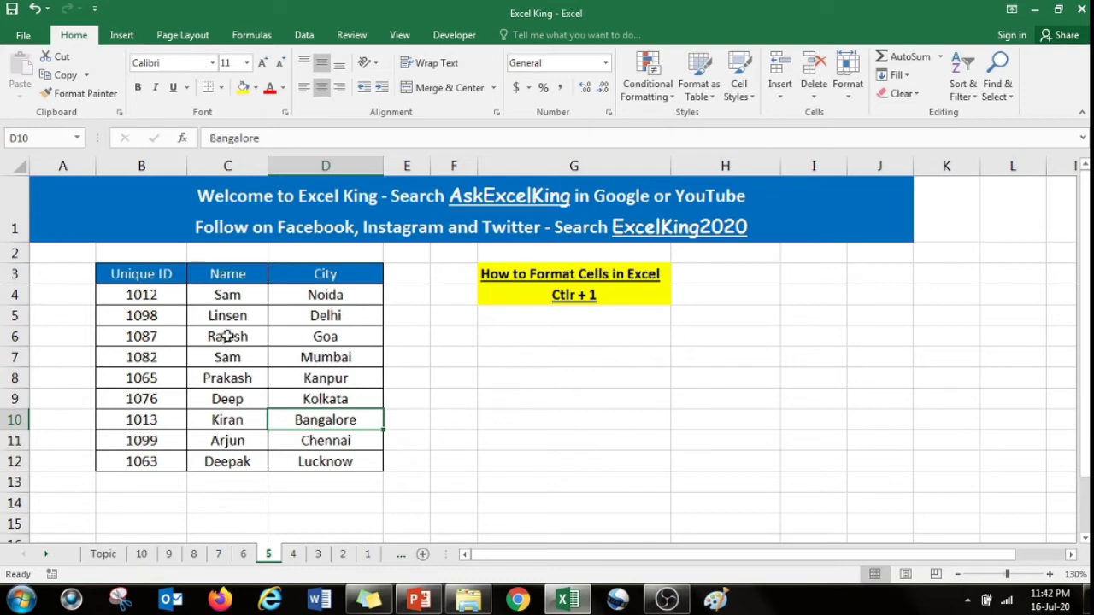
Step: Select B3:B12 with Ctrl+Shift+Down and open Format Cells with Ctrl+1
click(152, 282)
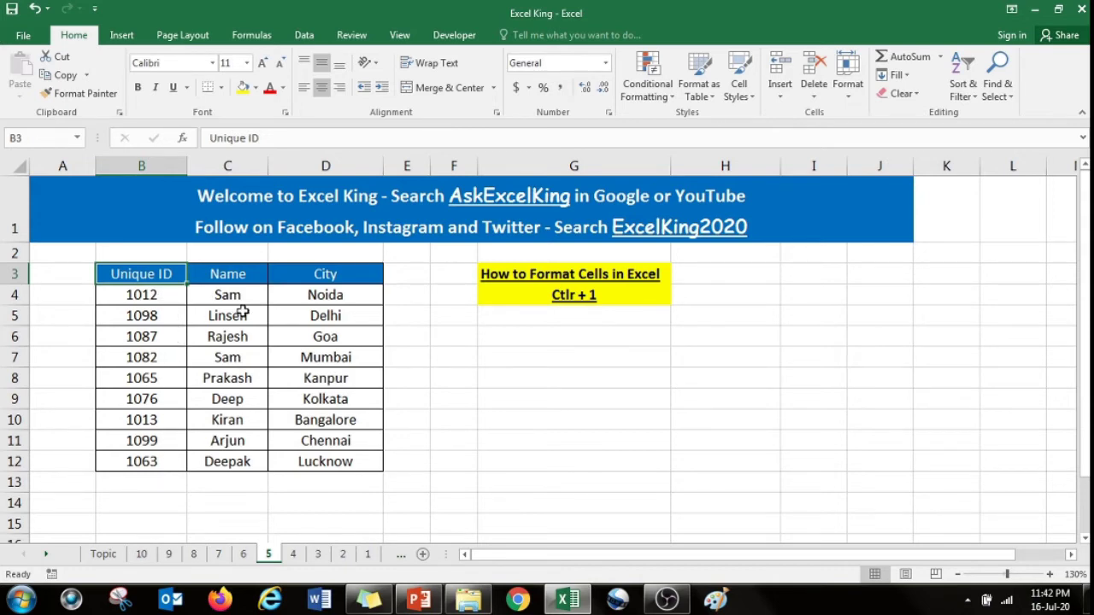
key(ctrl+shift+Down)
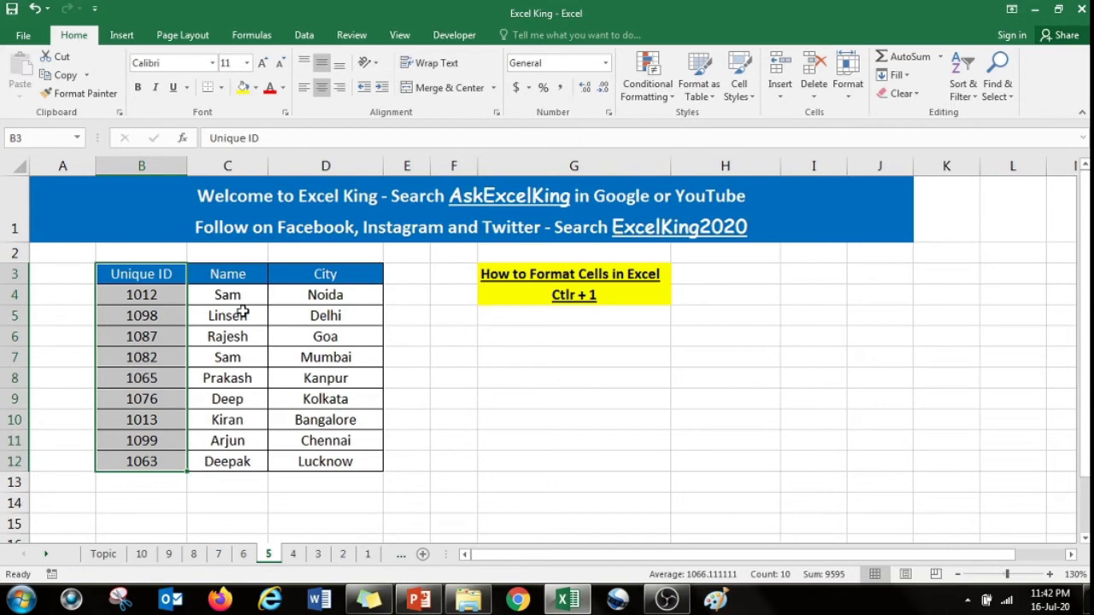
key(ctrl+1)
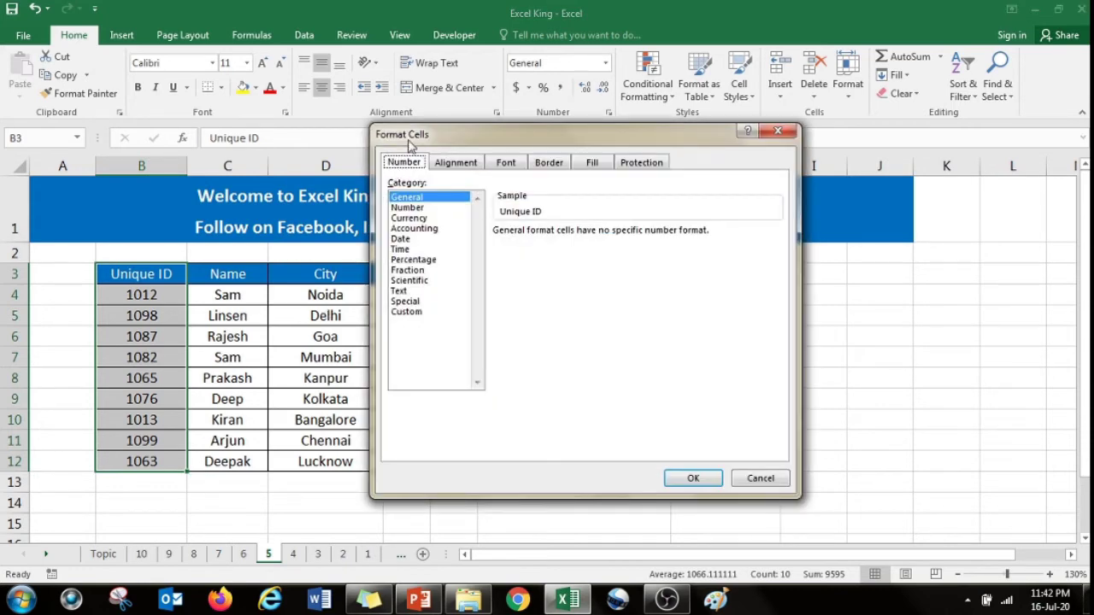
Step: After previewing Currency, Date, Percentage and Fraction, format the Unique IDs as Number with 2 decimals
click(409, 218)
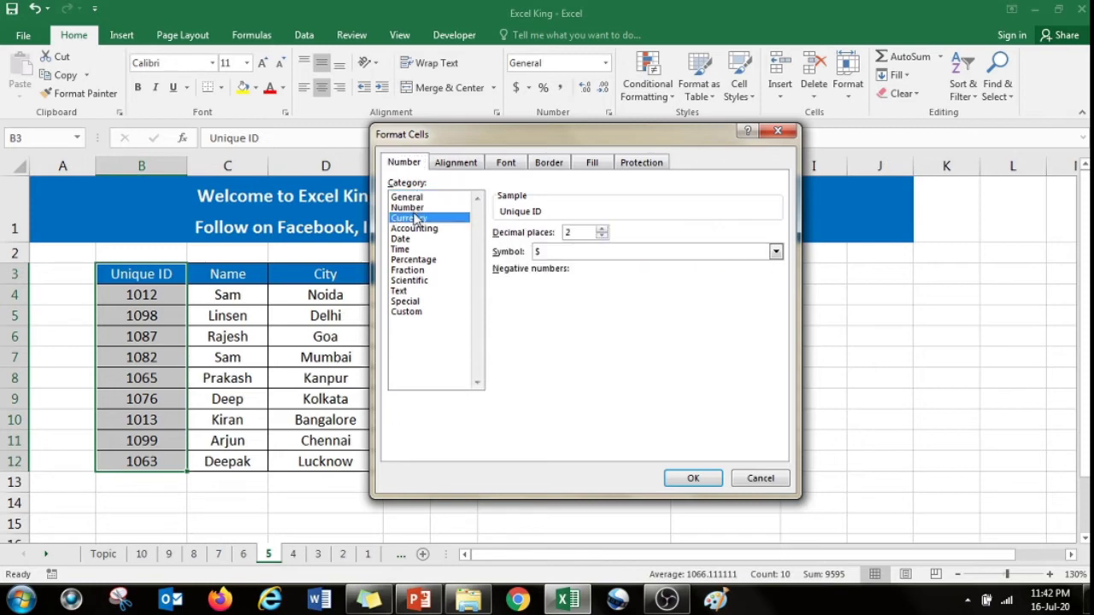
click(411, 207)
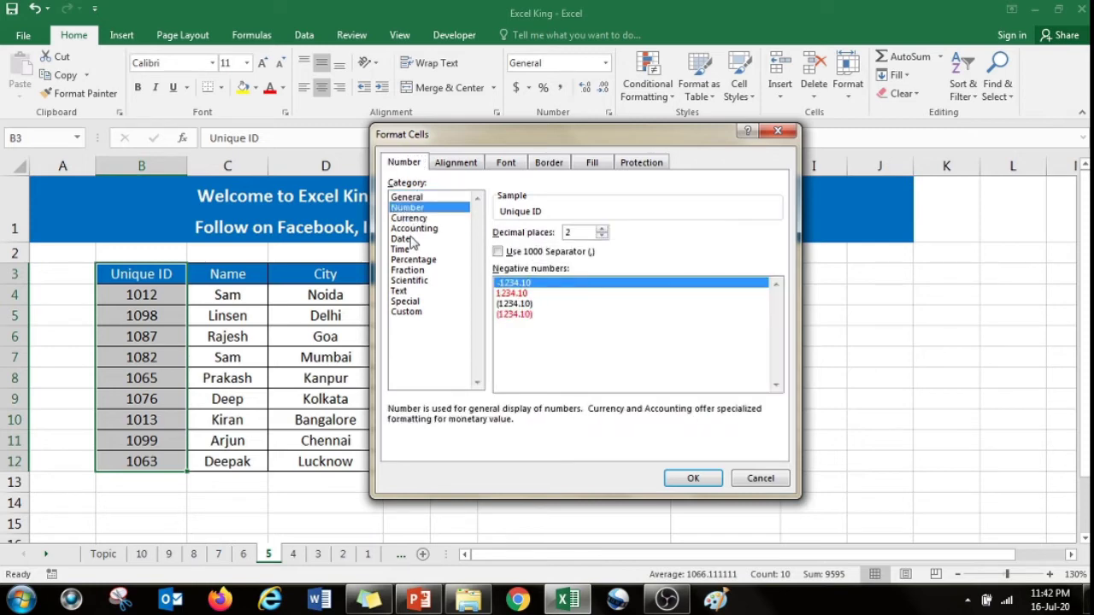
click(414, 239)
click(413, 259)
click(412, 270)
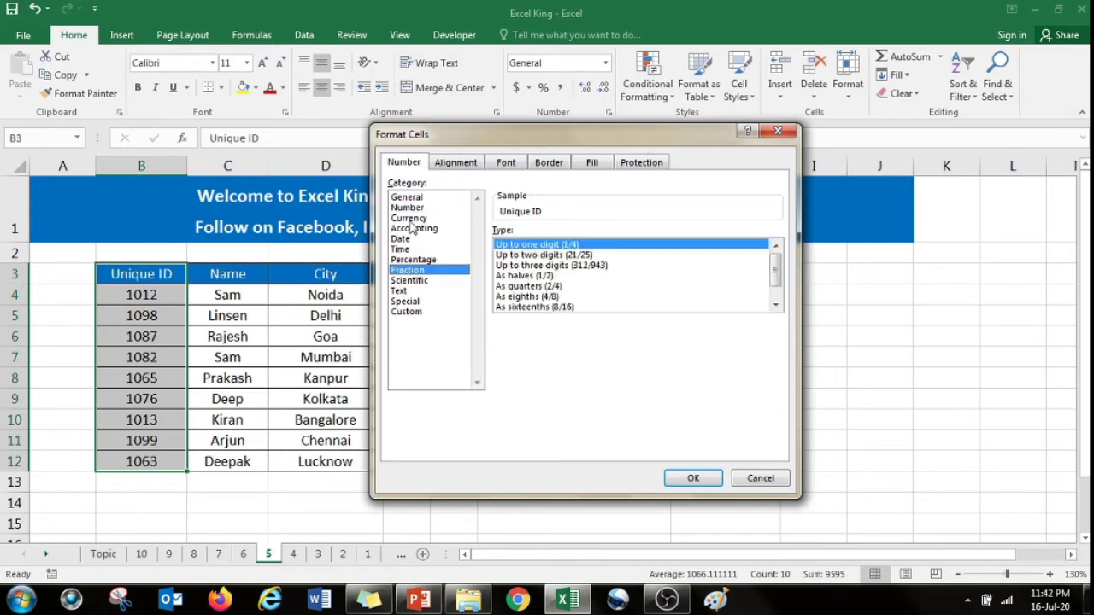
click(410, 208)
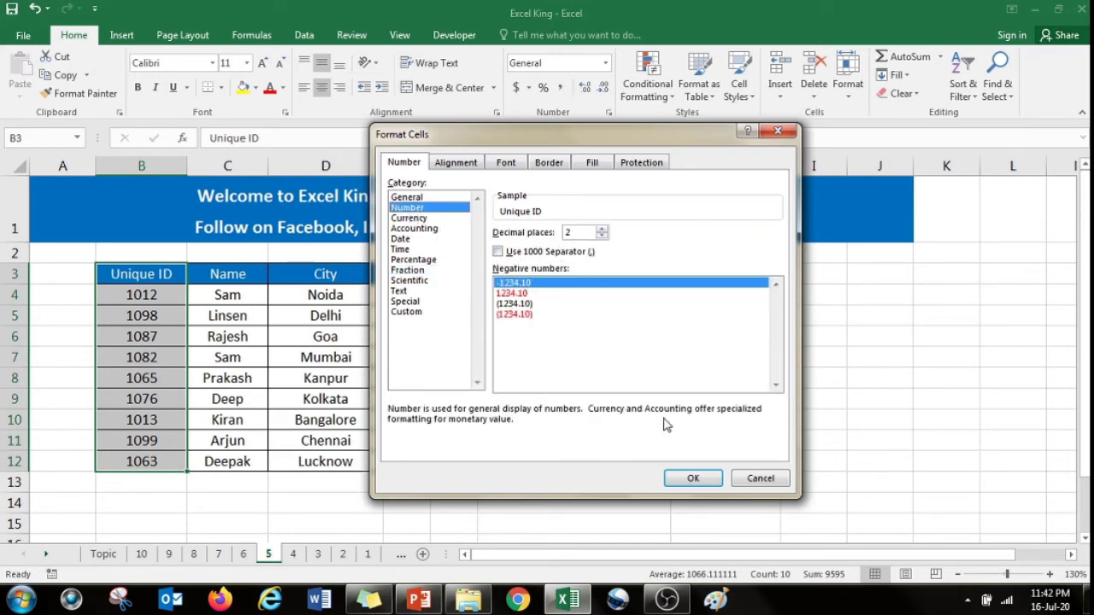
click(693, 479)
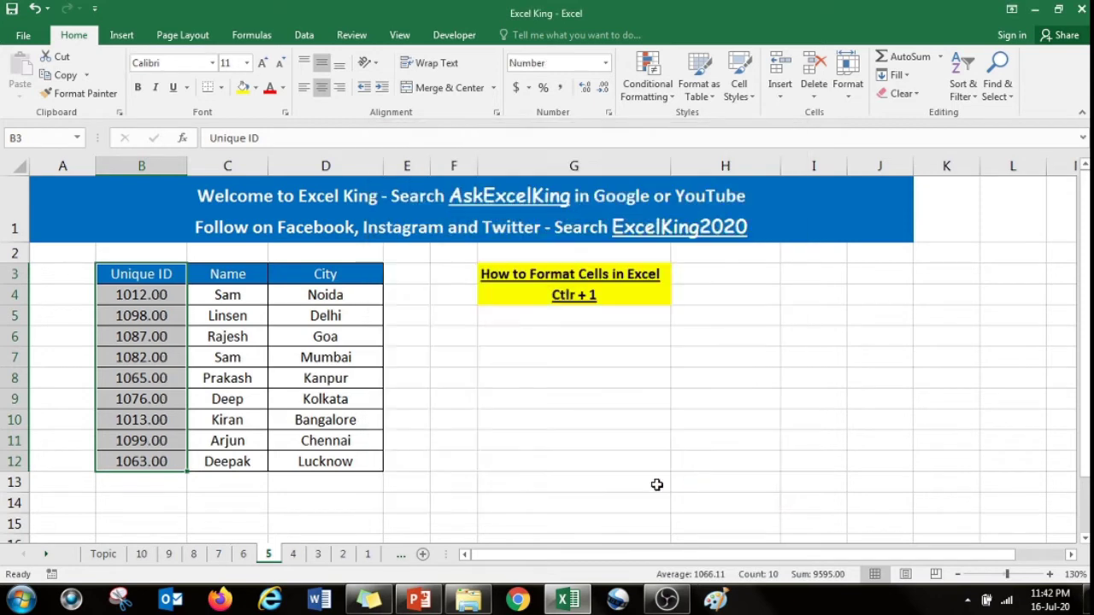
click(459, 455)
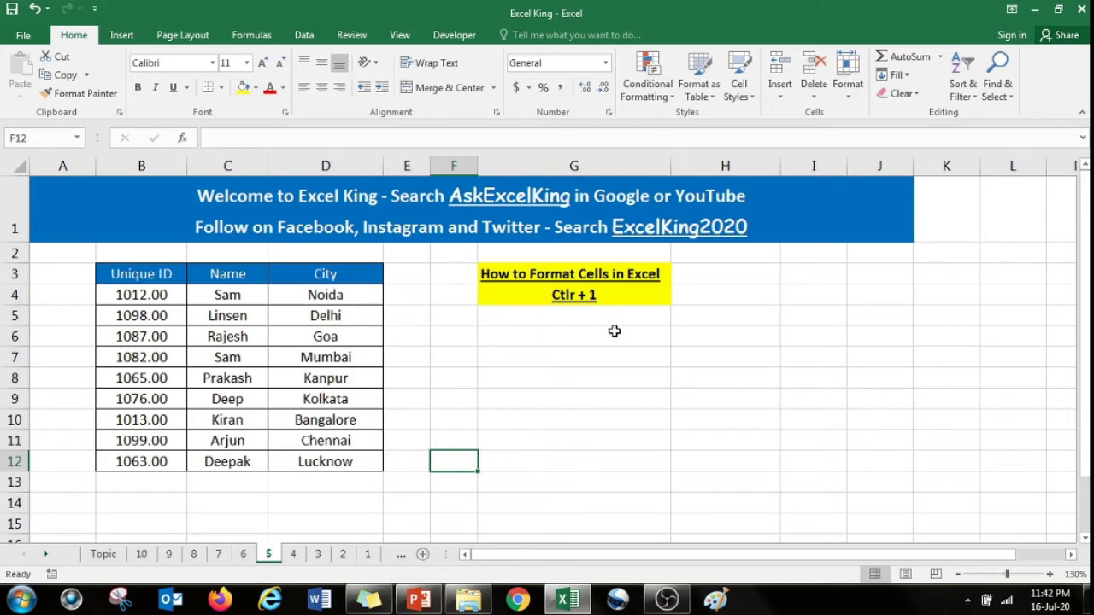
drag(142, 339, 157, 441)
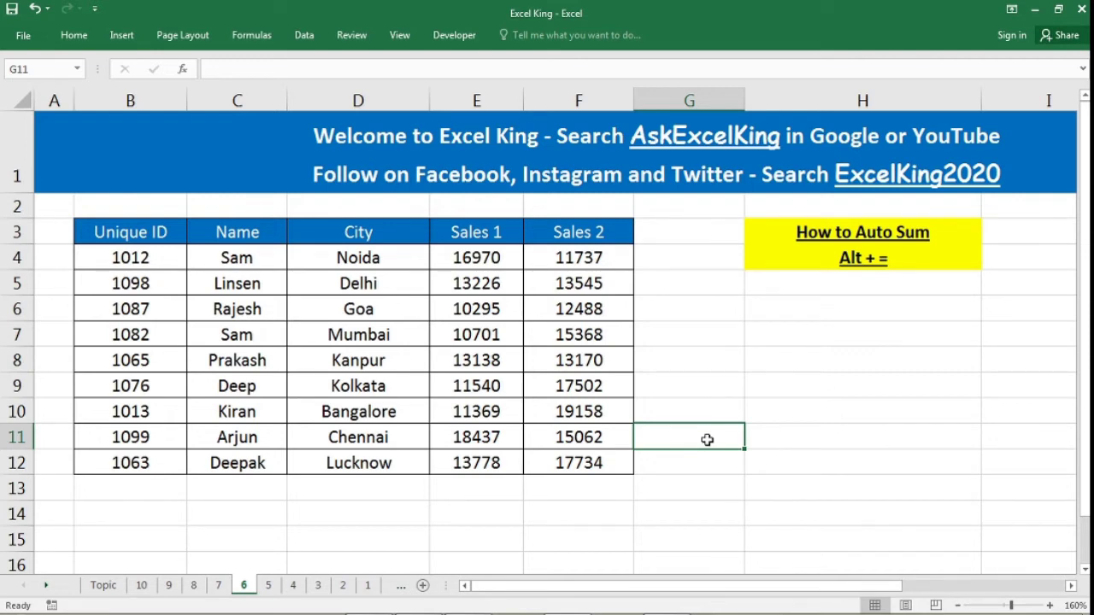
Step: AutoSum Sales 1 and Sales 2 (119454, 135764) with Alt+=, then start a sum for row 8
click(74, 35)
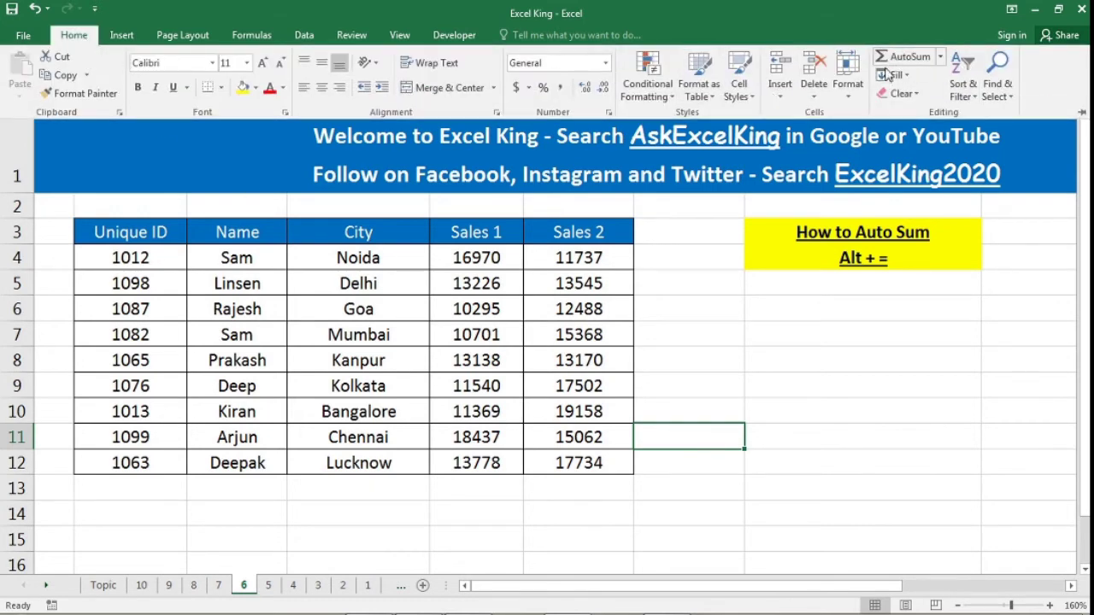
click(725, 418)
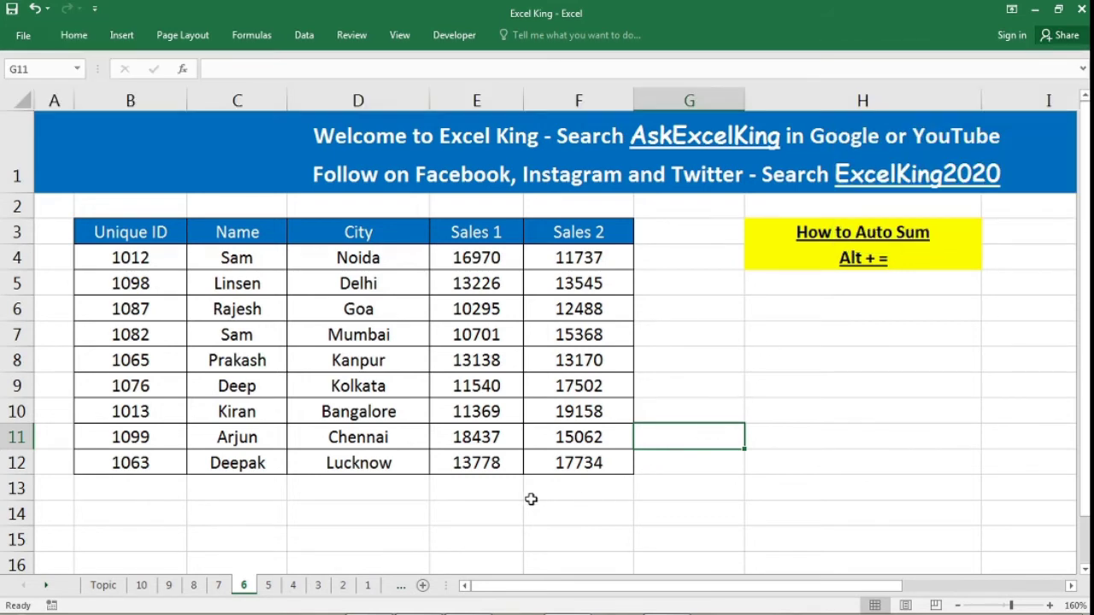
click(489, 489)
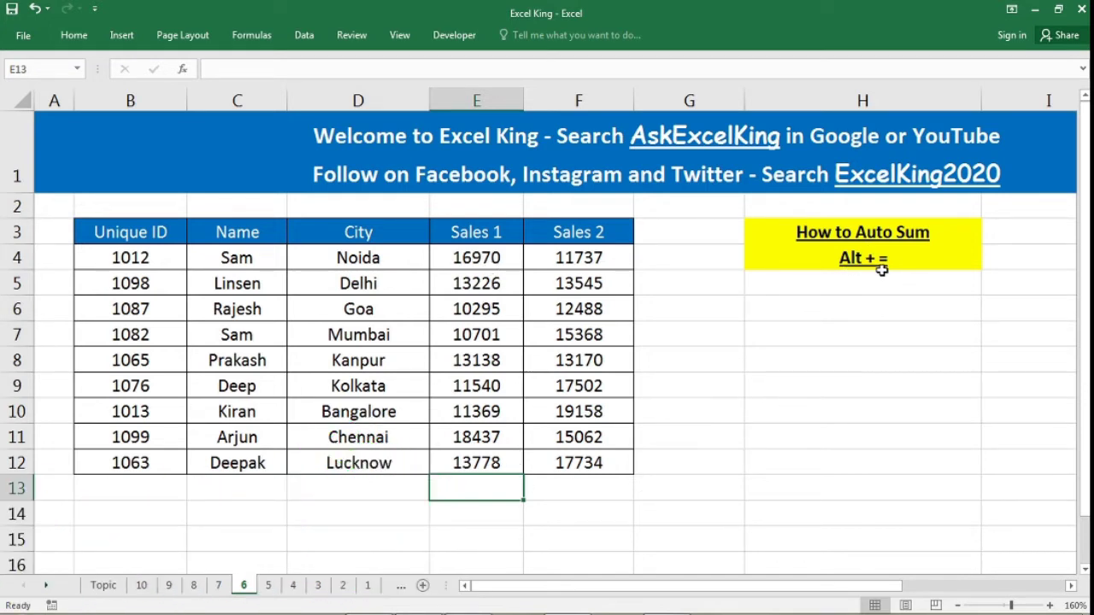
key(alt+equal)
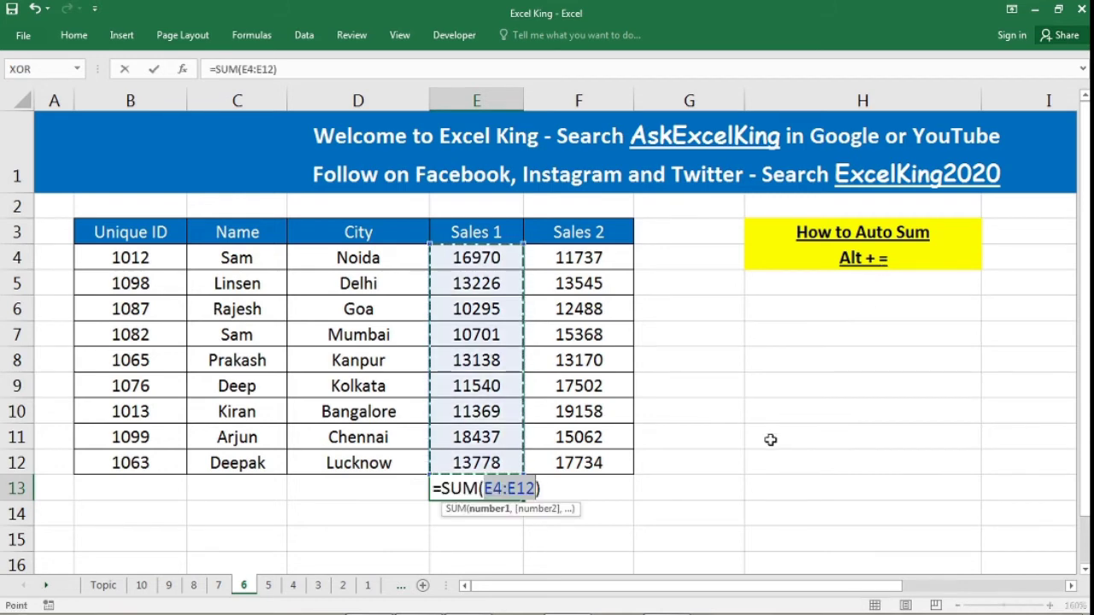
key(Return)
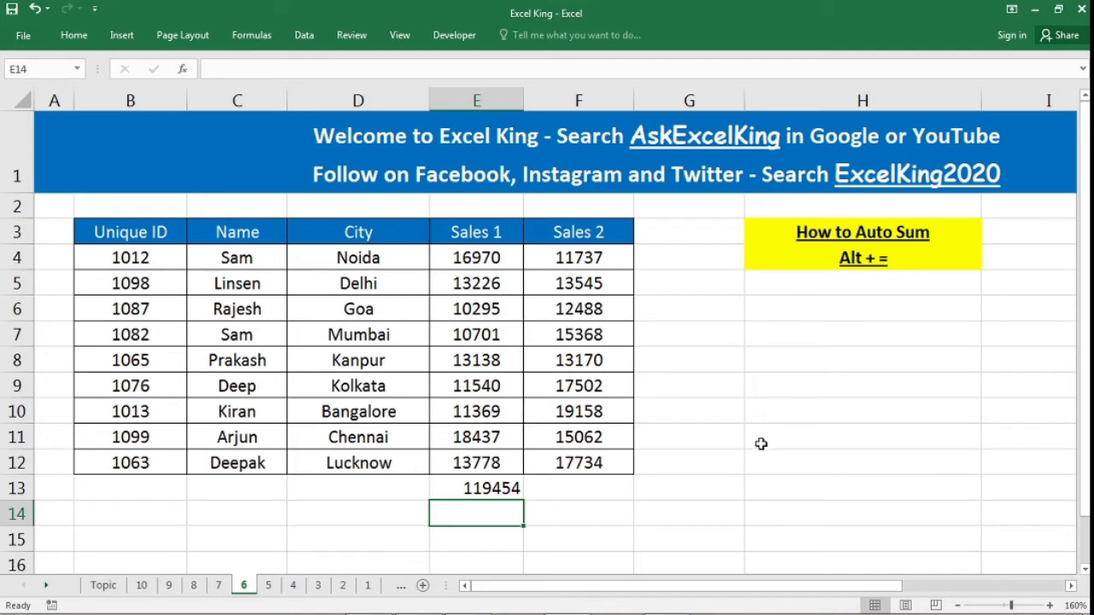
click(573, 490)
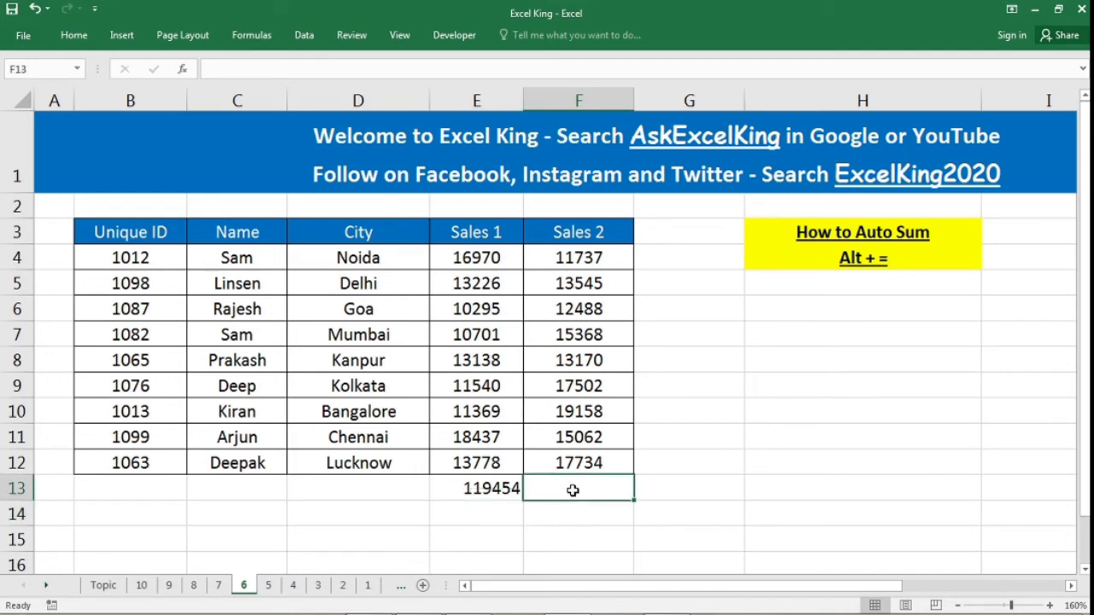
key(alt+equal)
key(Return)
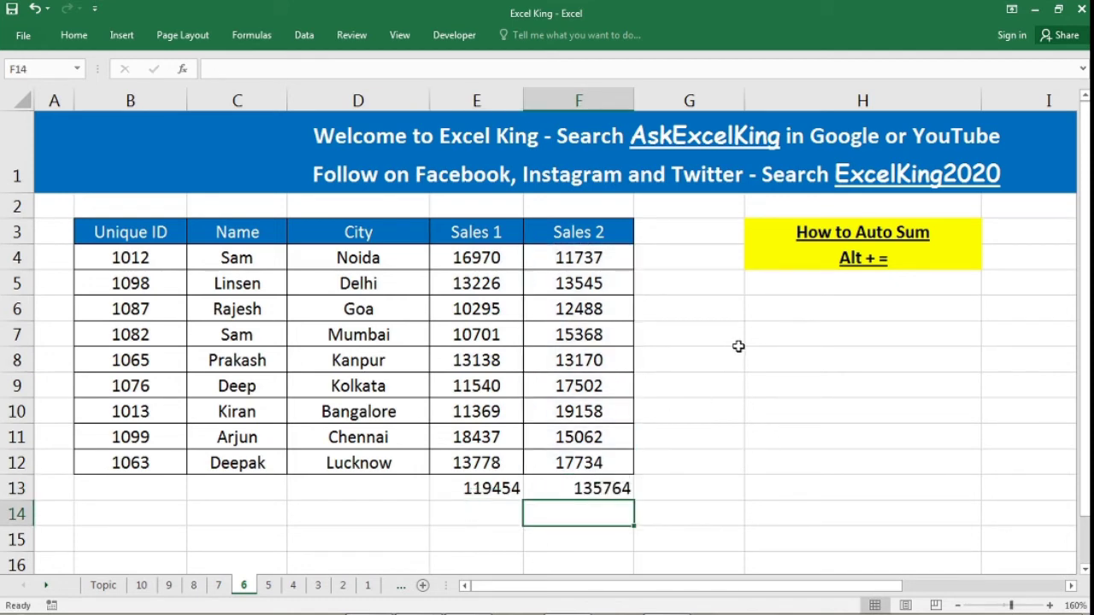
click(725, 349)
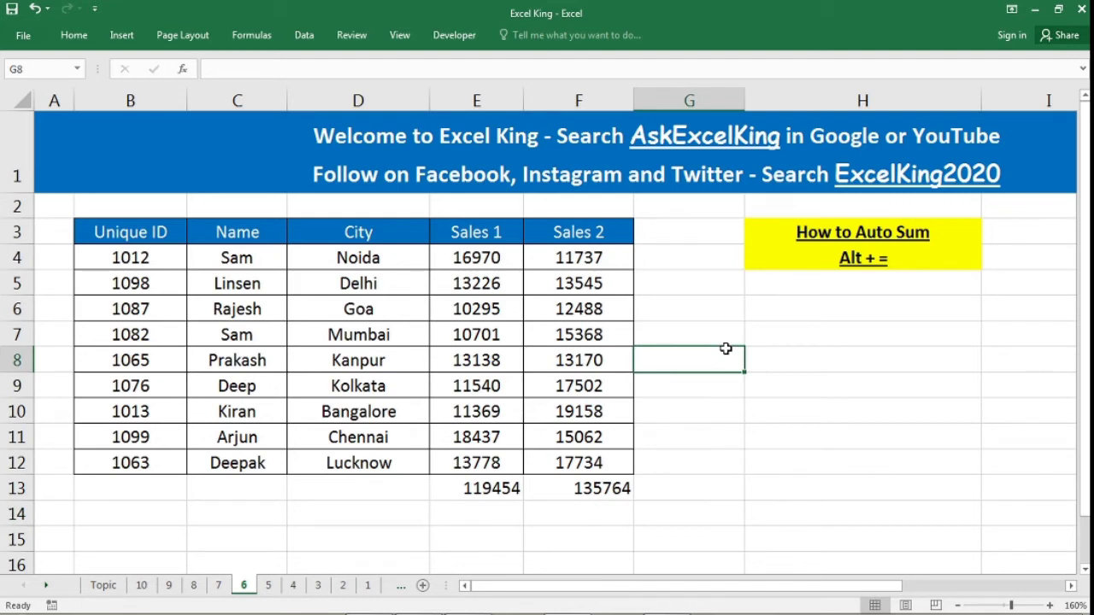
key(alt+equal)
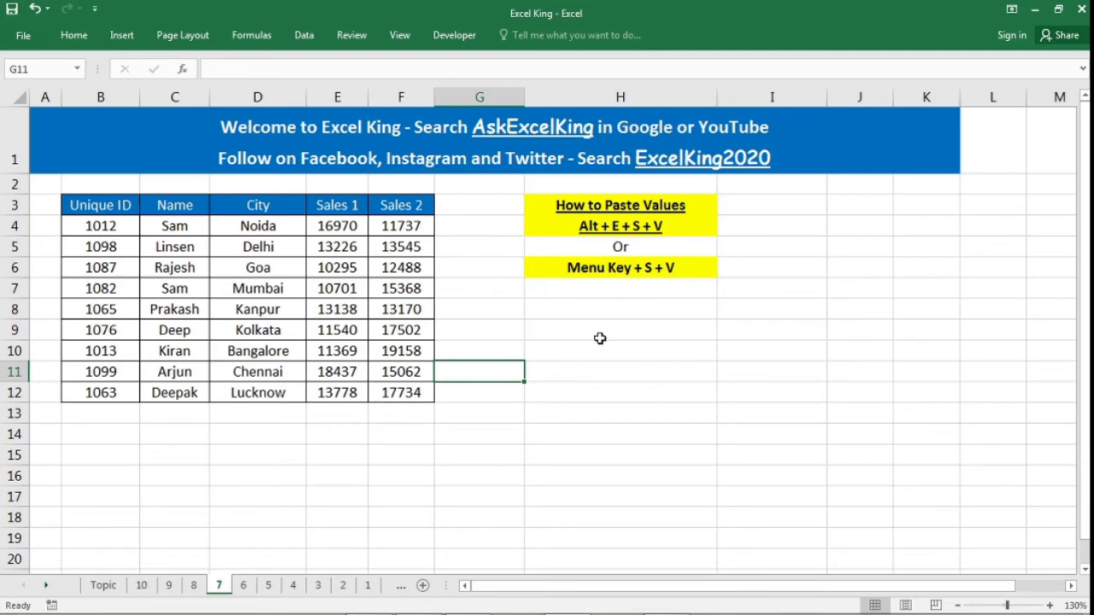
Step: Total the Sales 1 column in E13 with Alt+= AutoSum
click(359, 415)
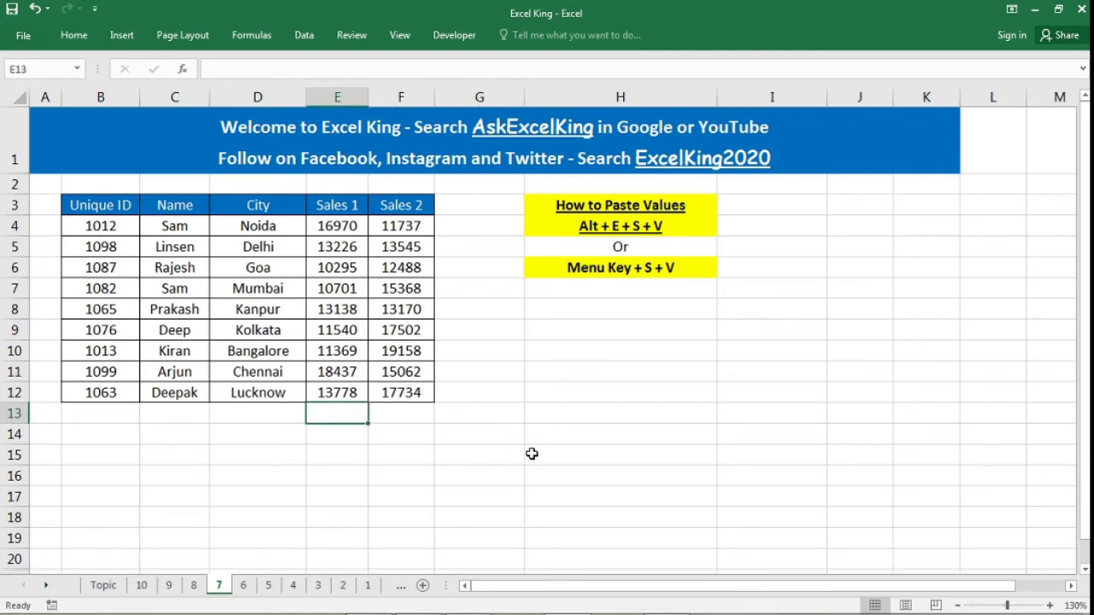
key(alt+equal)
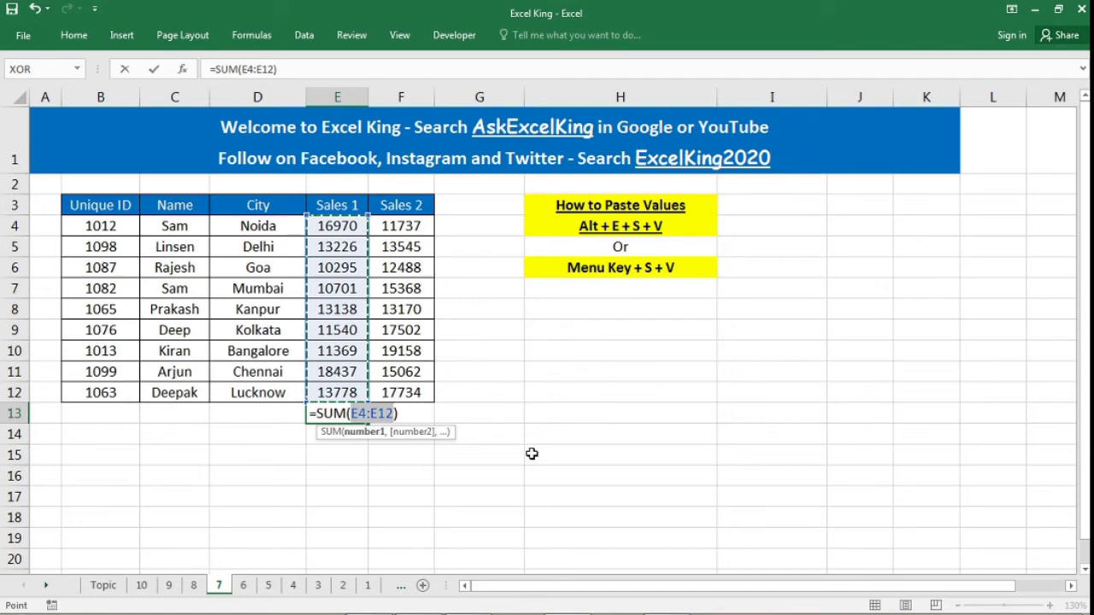
key(Return)
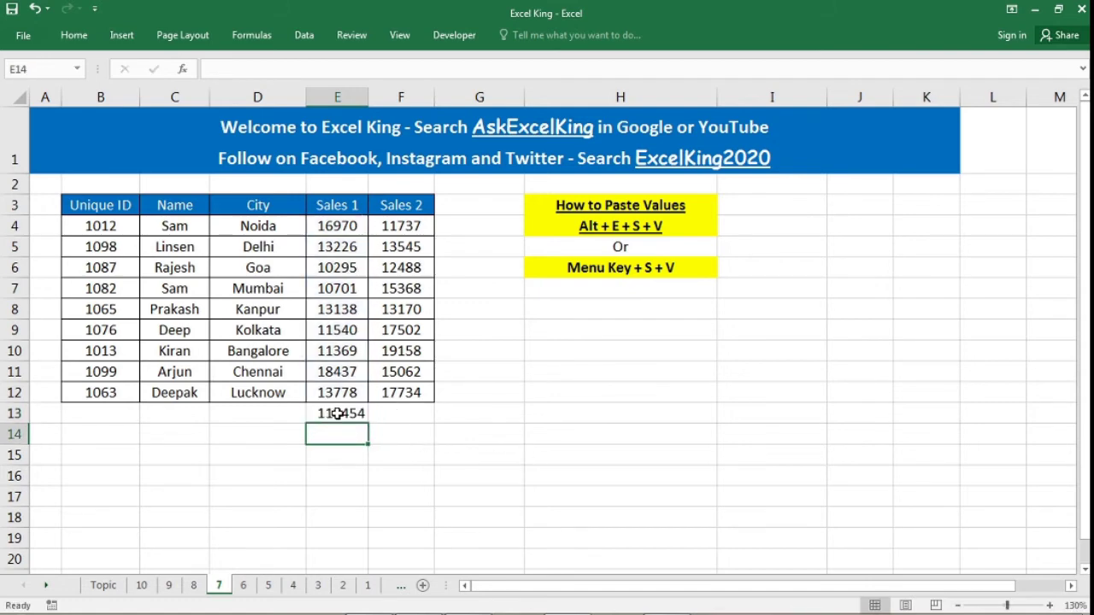
click(338, 413)
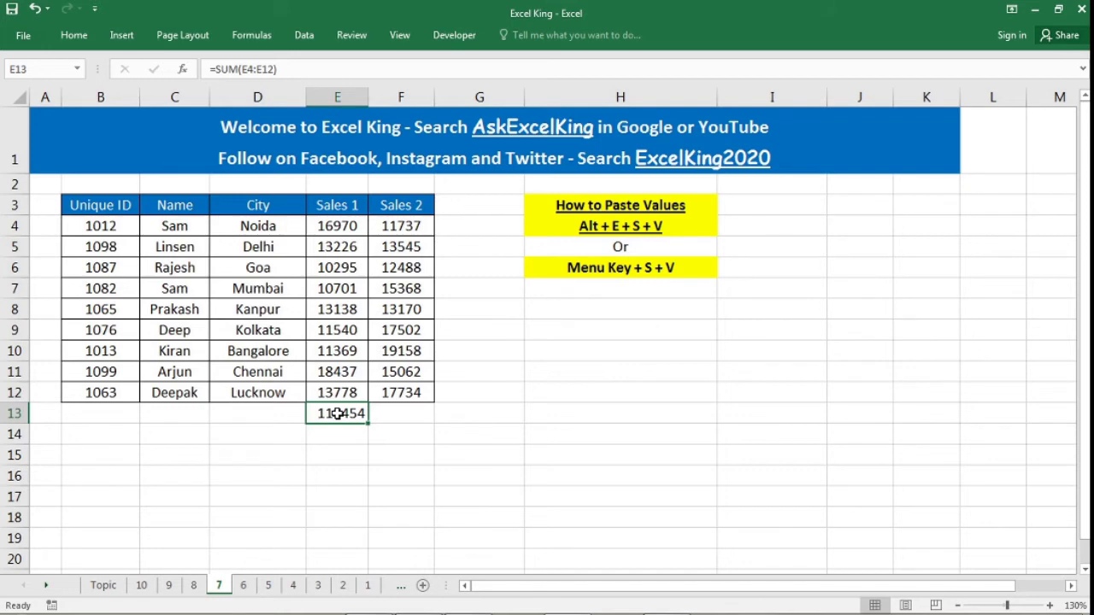
Step: Copy E13 and paste it back as the plain value 119454 with Alt+E+S+V
key(alt)
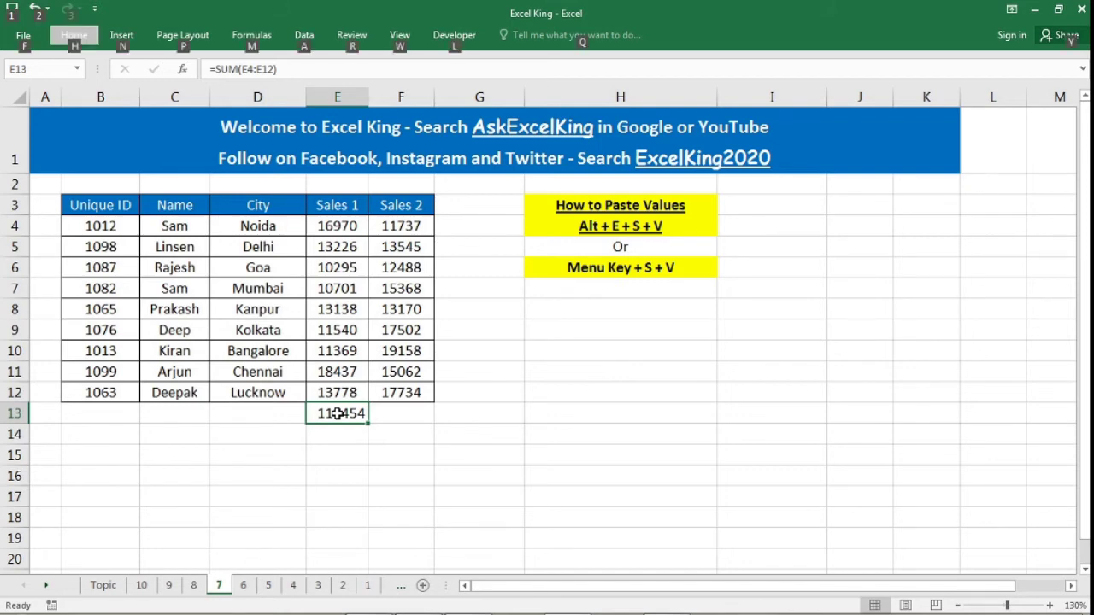
key(e)
key(ctrl+c)
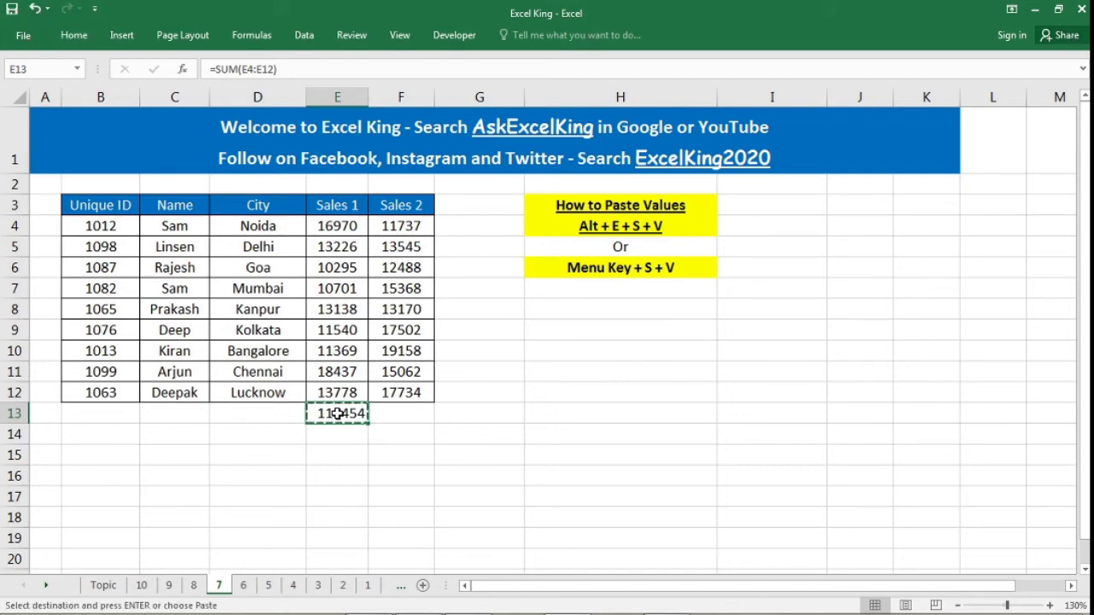
key(alt)
key(e)
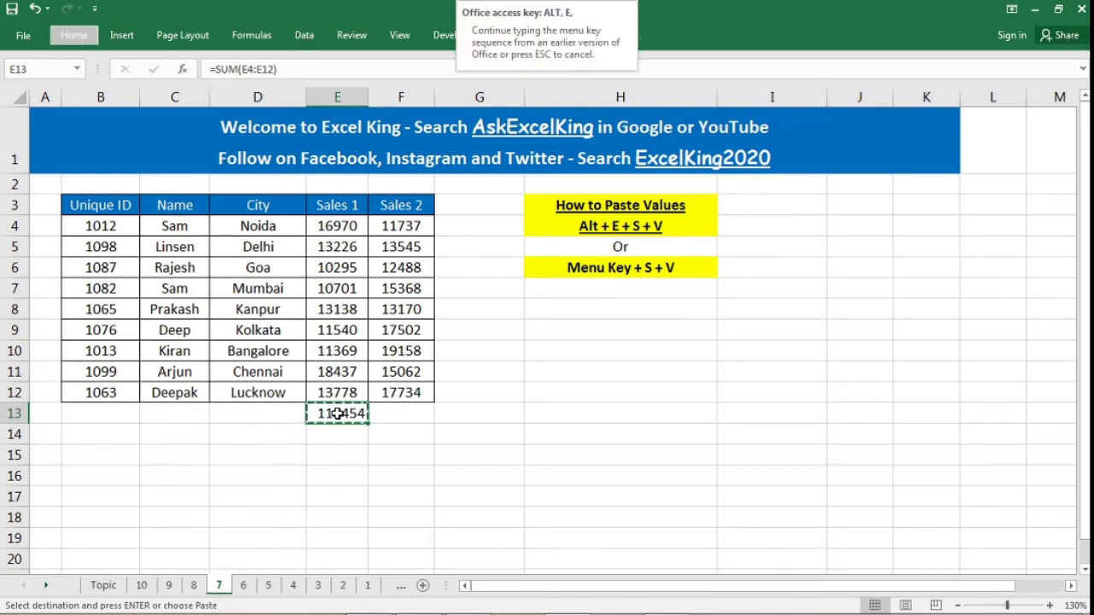
key(s)
key(v)
key(Return)
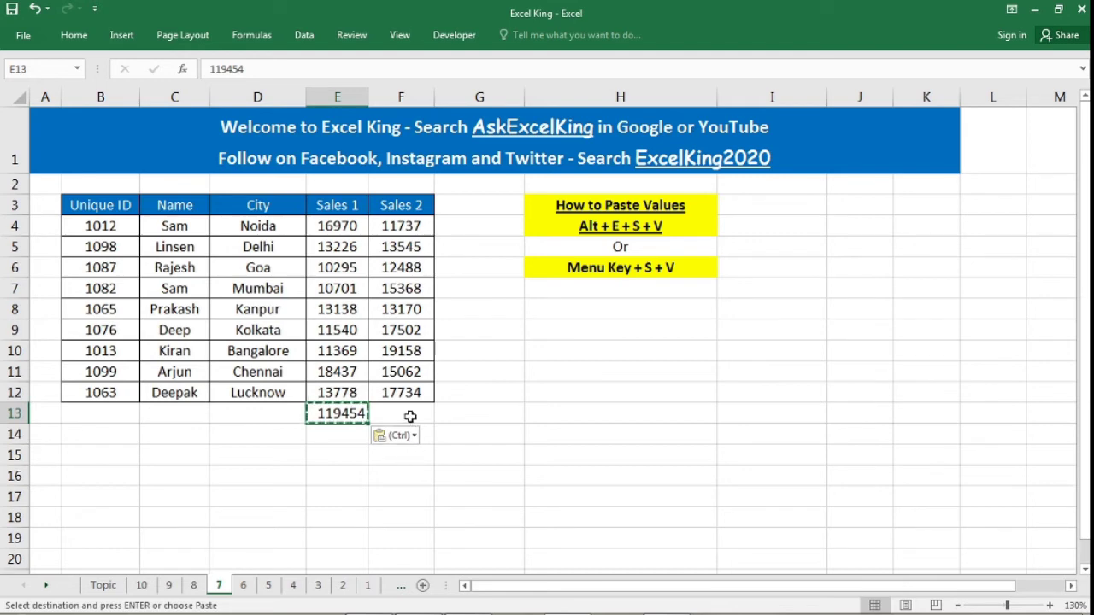
click(409, 416)
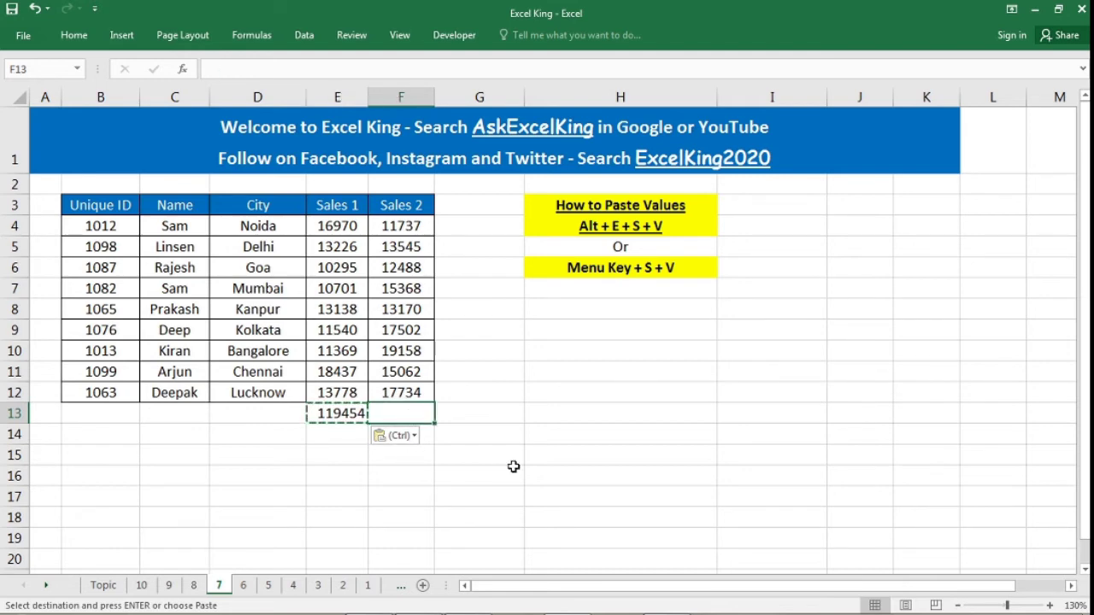
Step: AutoSum F13, then paste it back as the value 135764 using Menu Key+S+V
key(alt+equal)
key(Return)
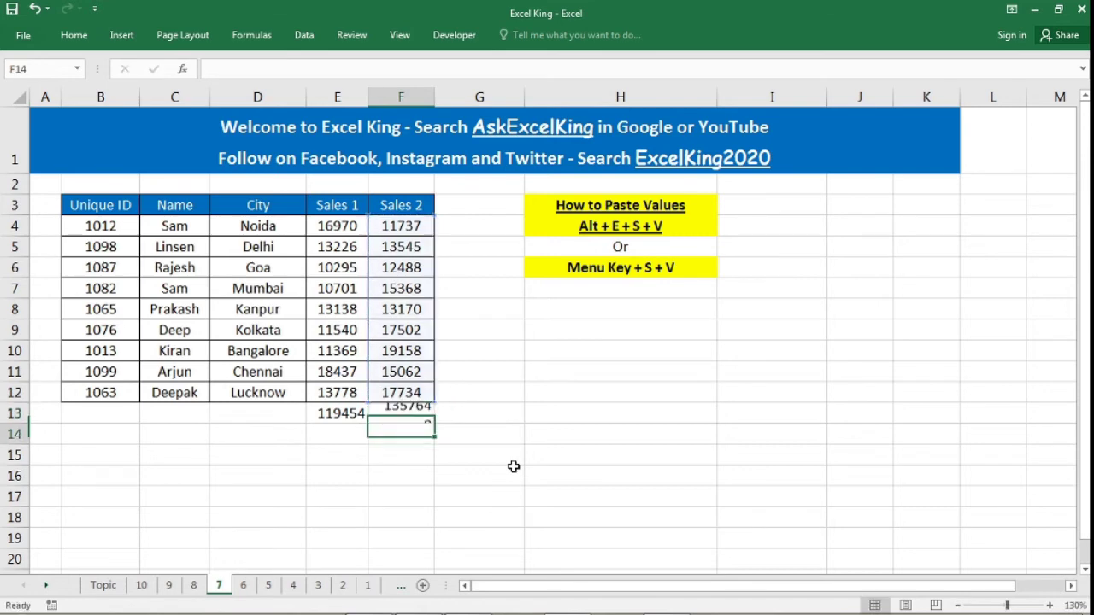
click(413, 414)
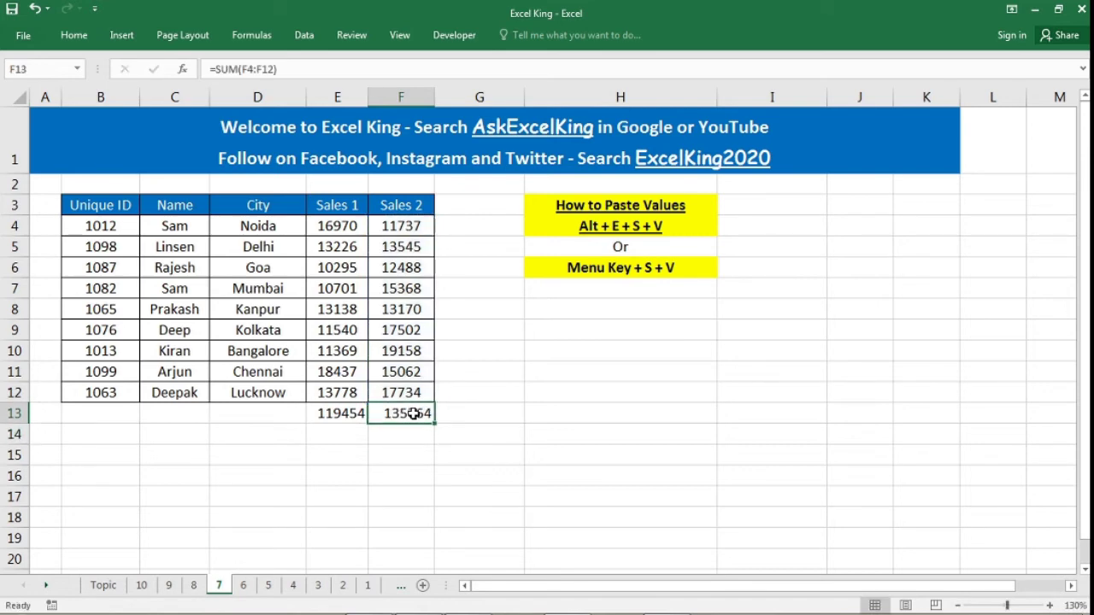
key(ctrl+c)
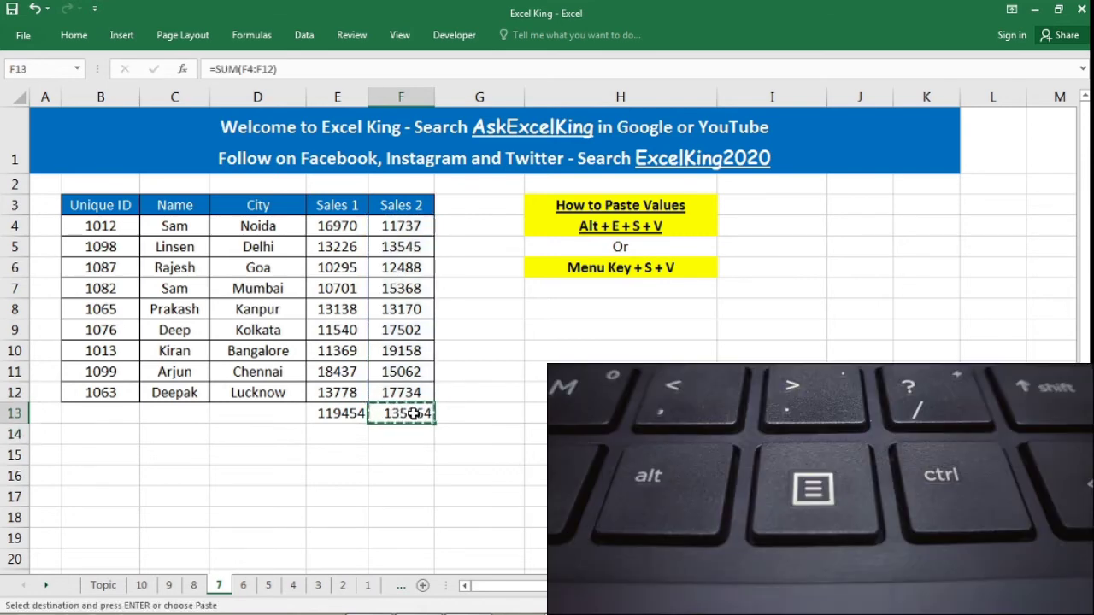
key(Menu)
key(s)
key(v)
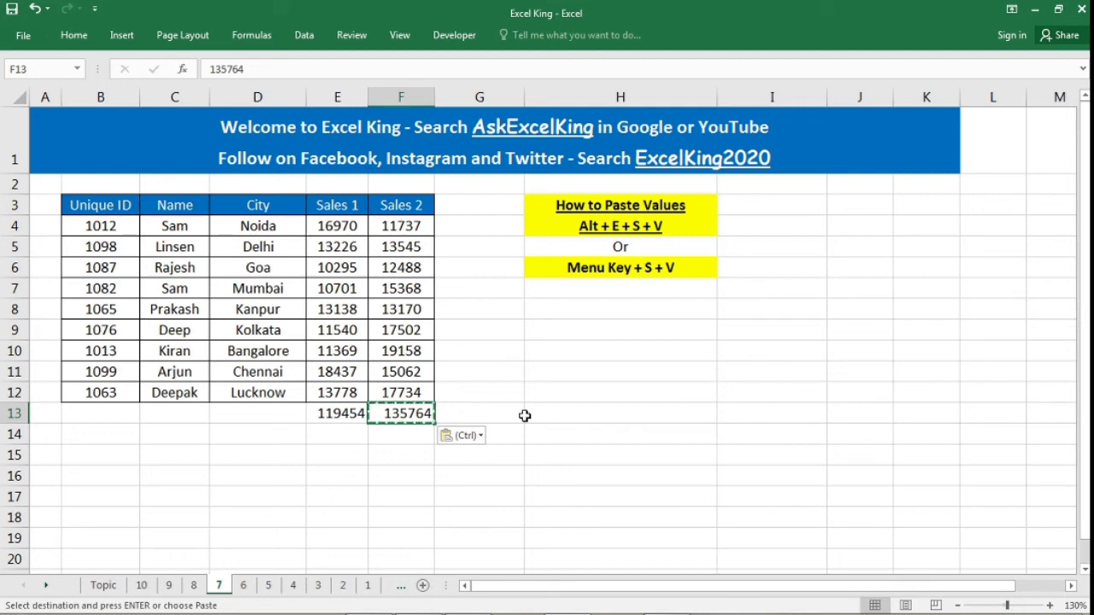
key(Escape)
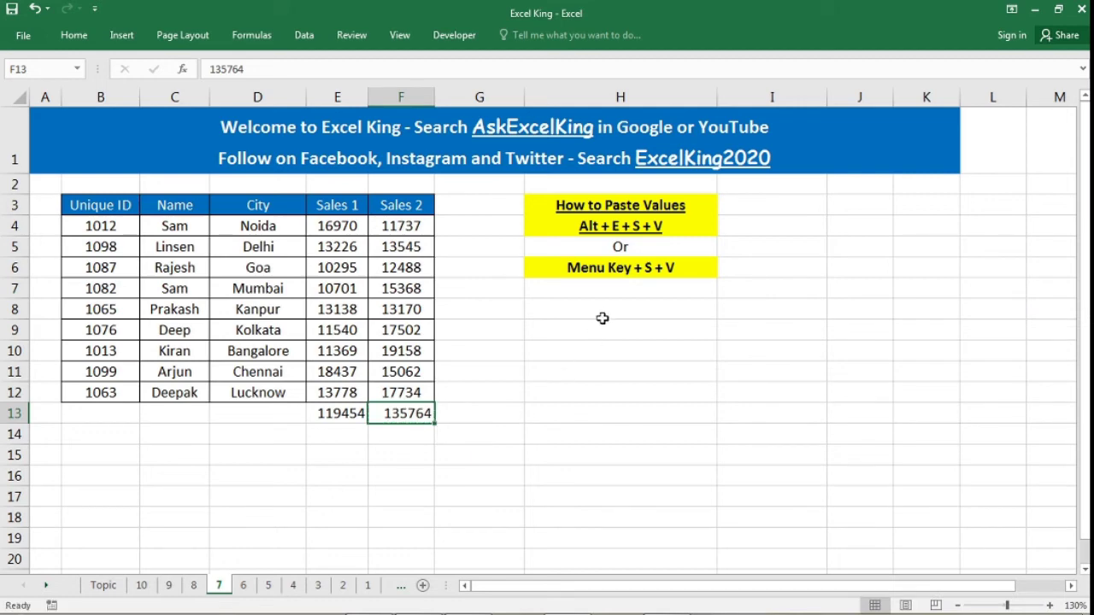
Step: Point out the Alt+E+S+V and Menu Key+S+V paste-values shortcut notes
click(643, 268)
click(655, 227)
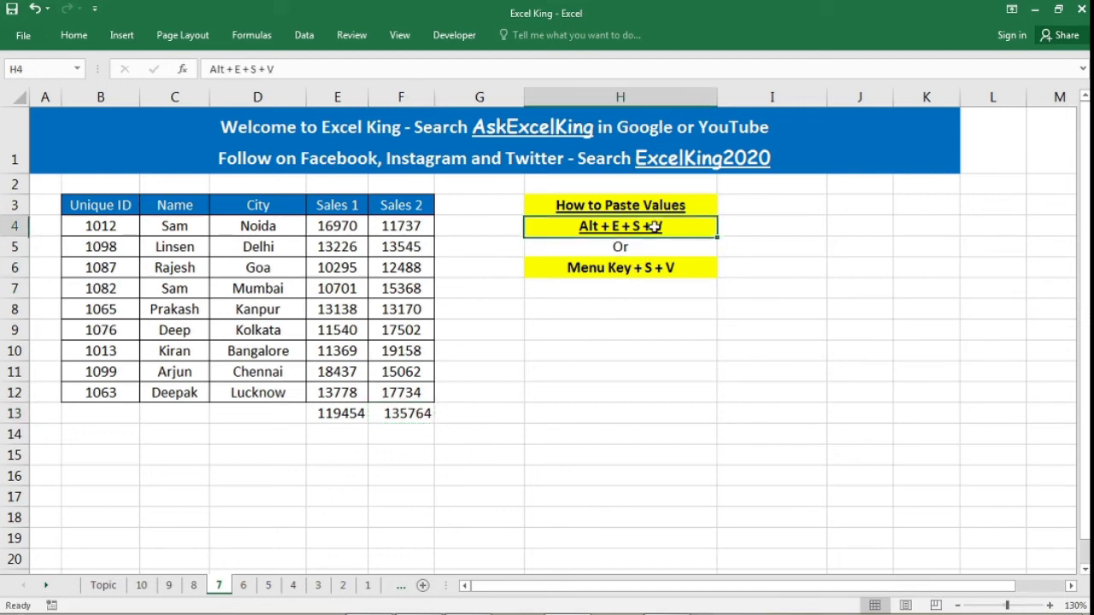
click(666, 270)
click(679, 231)
click(695, 270)
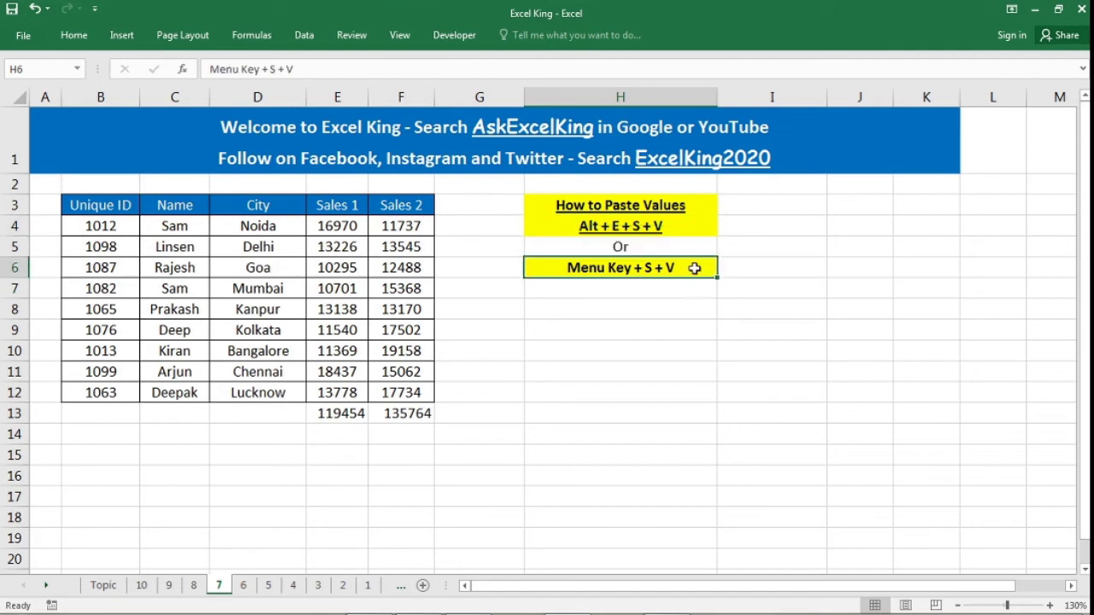
click(691, 229)
click(693, 270)
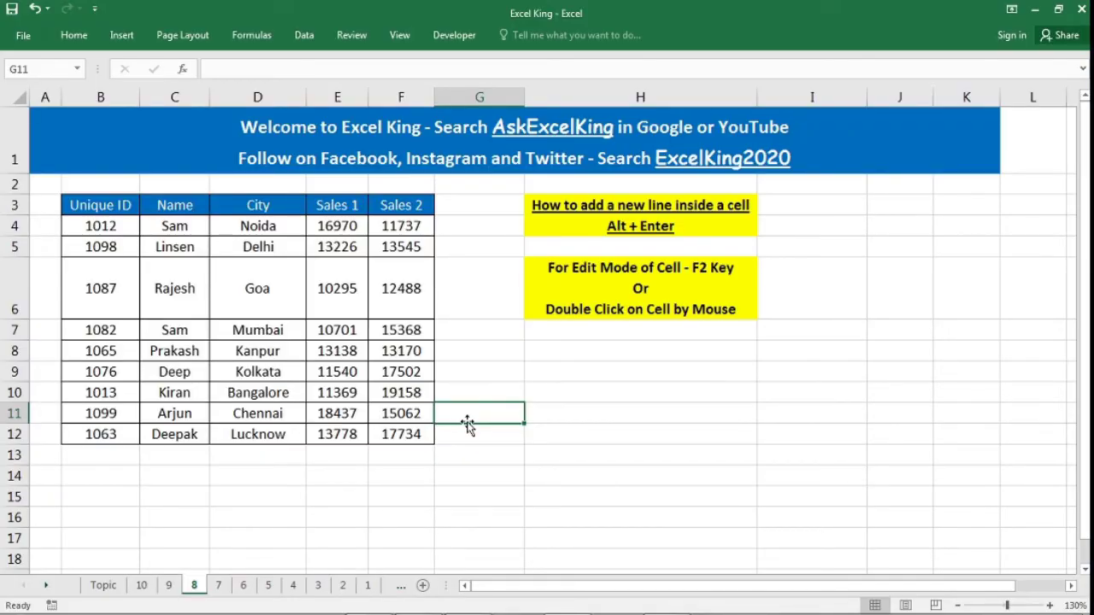
Step: Edit D6 and add 'Mum' and 'Goa' on new lines below Goa using Alt+Enter
click(283, 288)
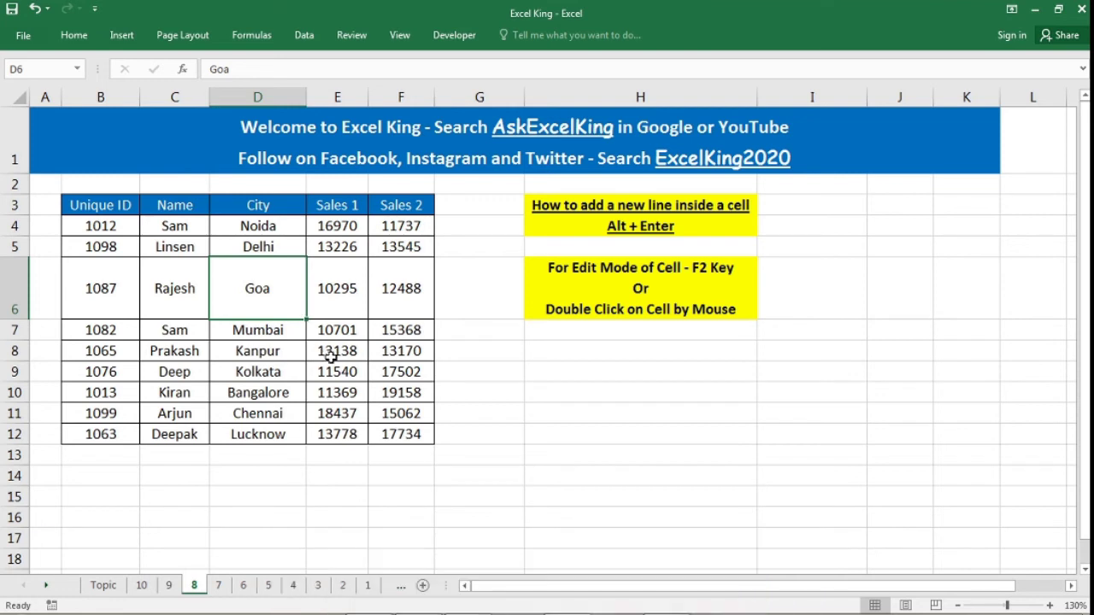
key(F2)
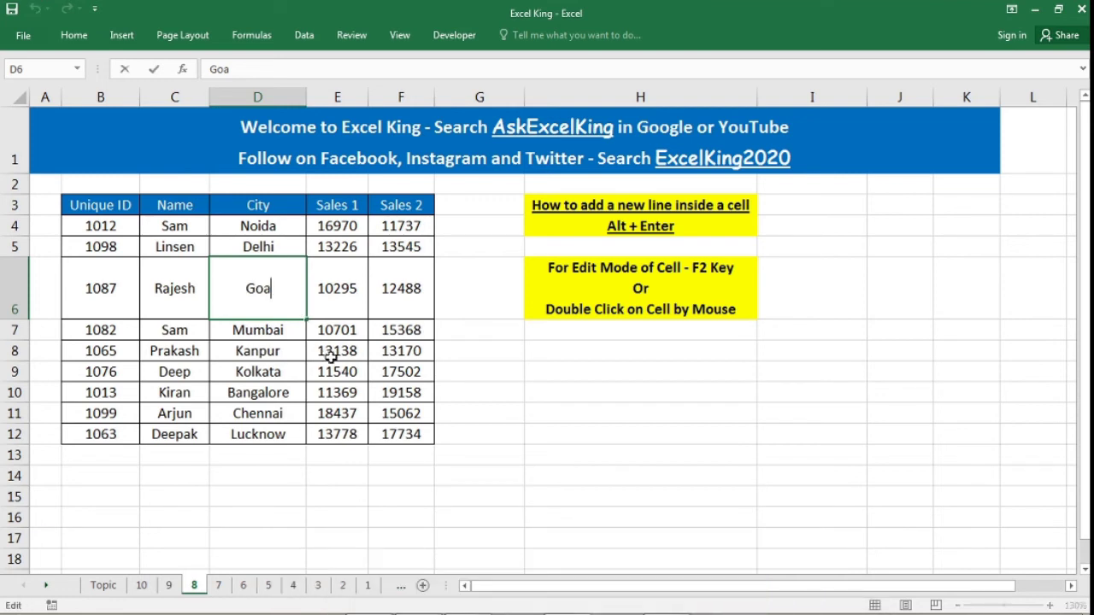
key(Escape)
double_click(276, 284)
key(alt+Return)
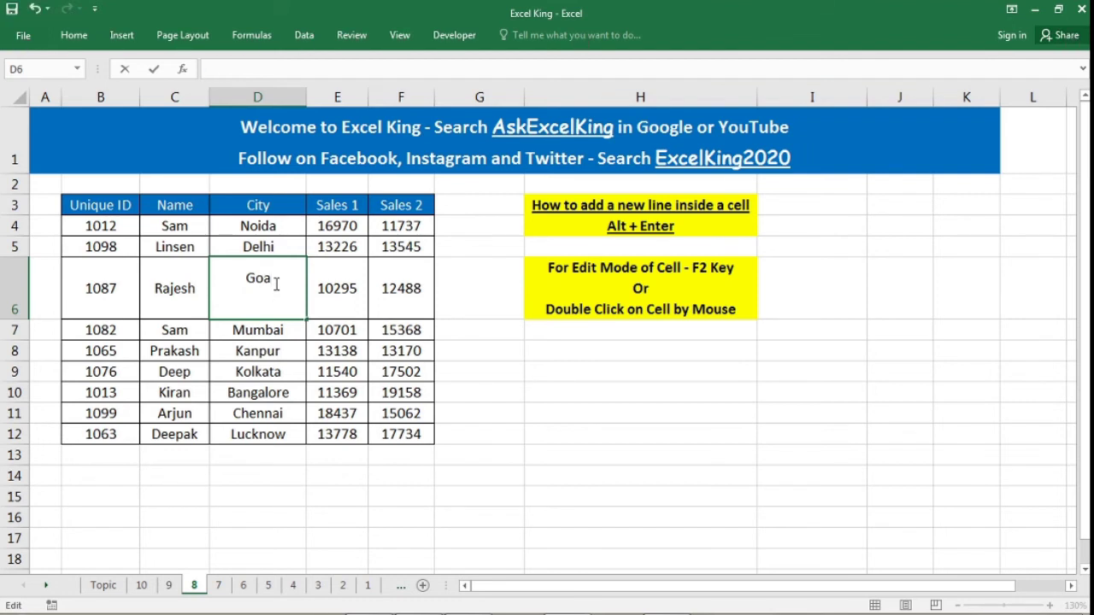
text(M)
text(um)
key(alt+Return)
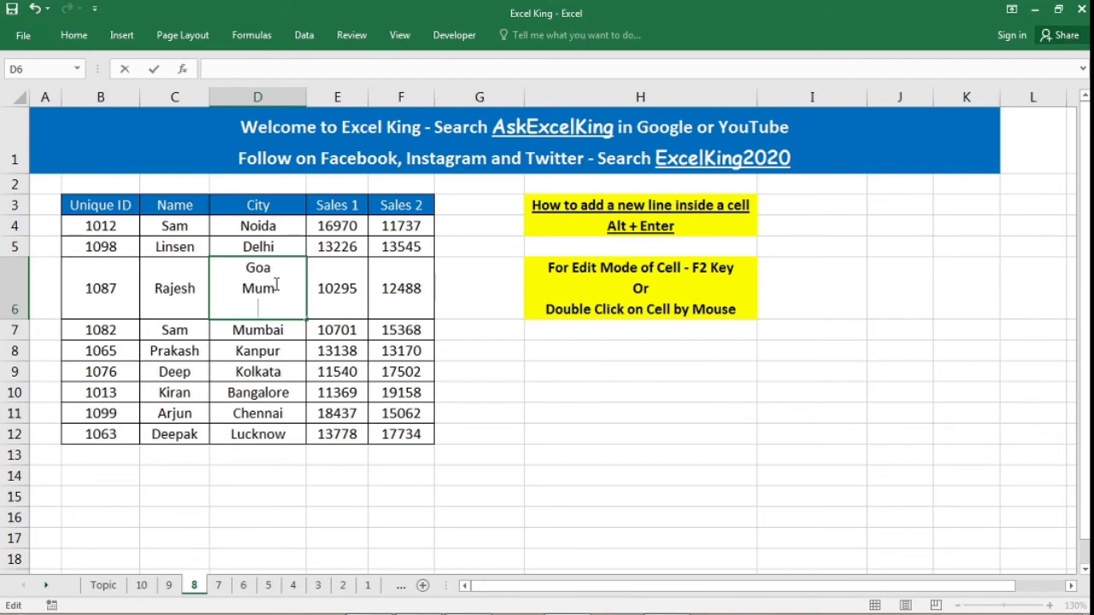
text(Goa)
key(Return)
click(274, 284)
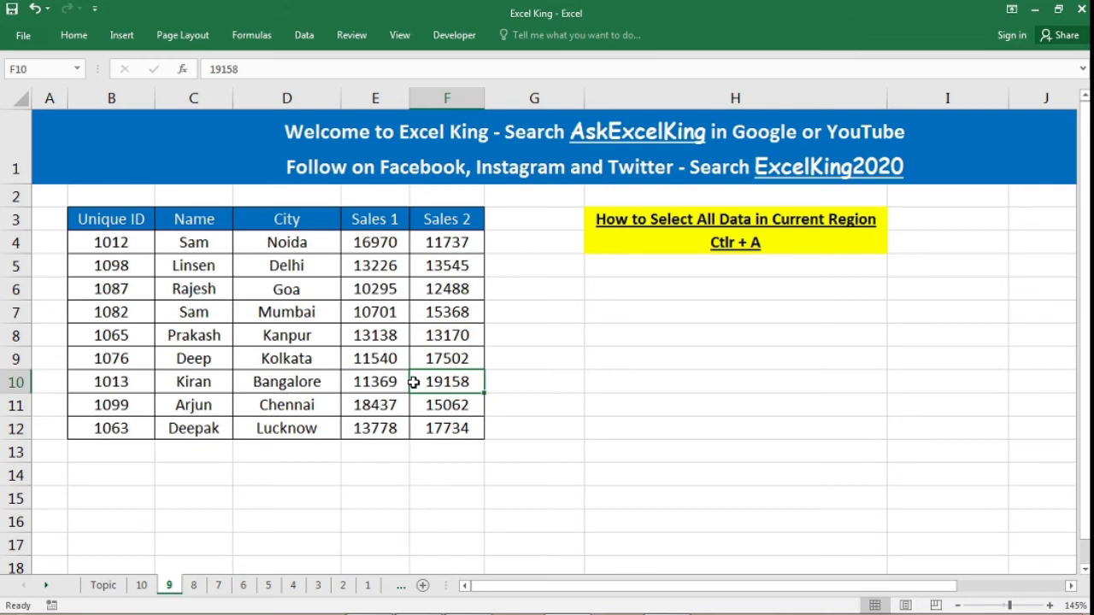
Step: Select the whole data table from cell D11 with Ctrl+A, then every cell on the sheet from an empty cell
click(282, 350)
click(194, 336)
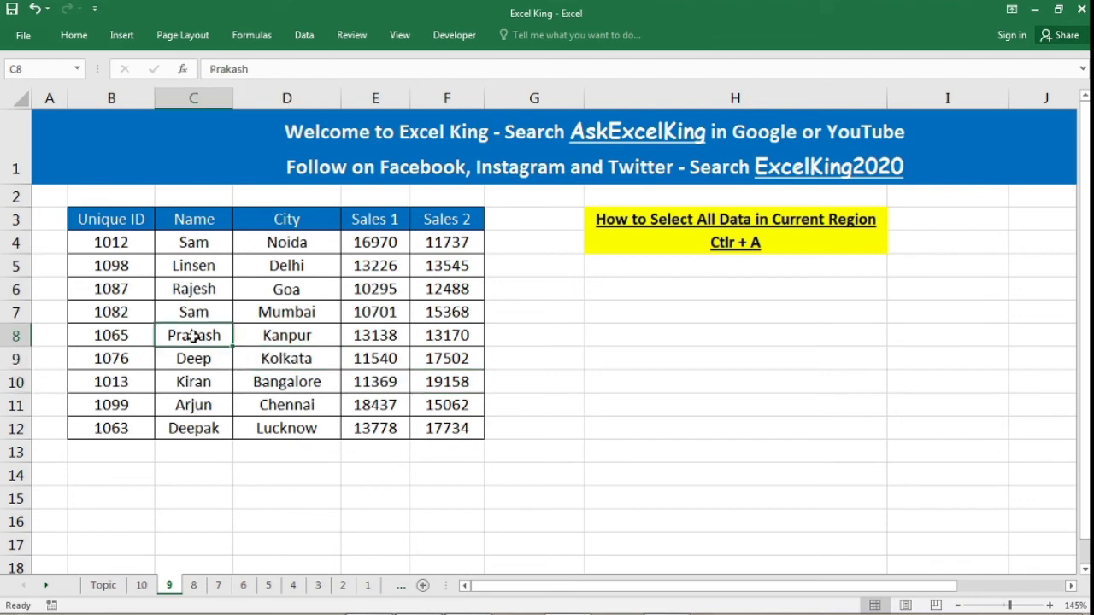
click(359, 288)
click(325, 408)
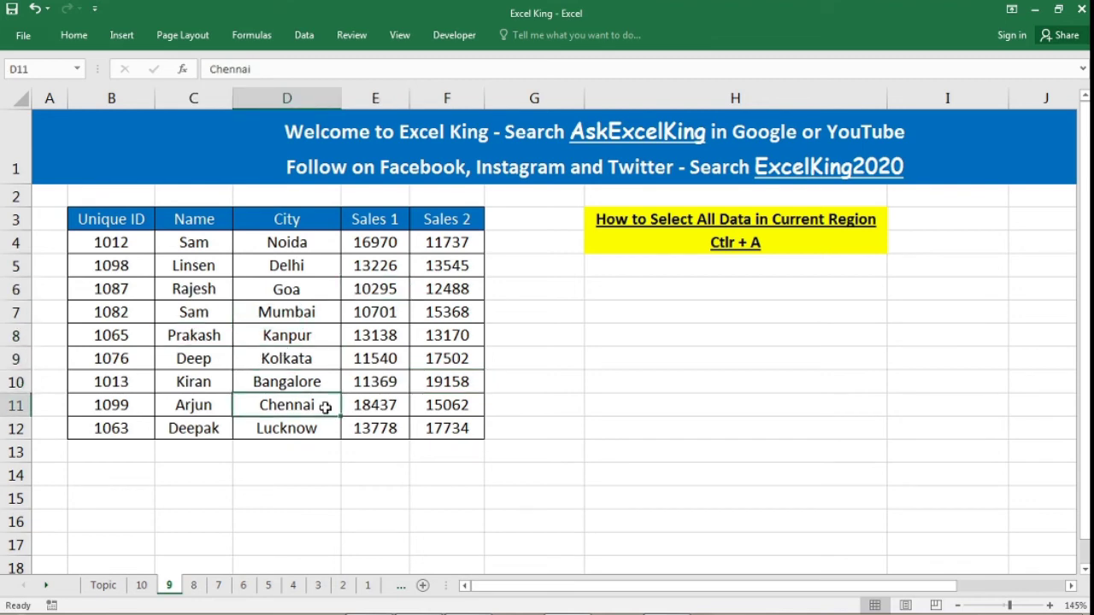
key(ctrl+a)
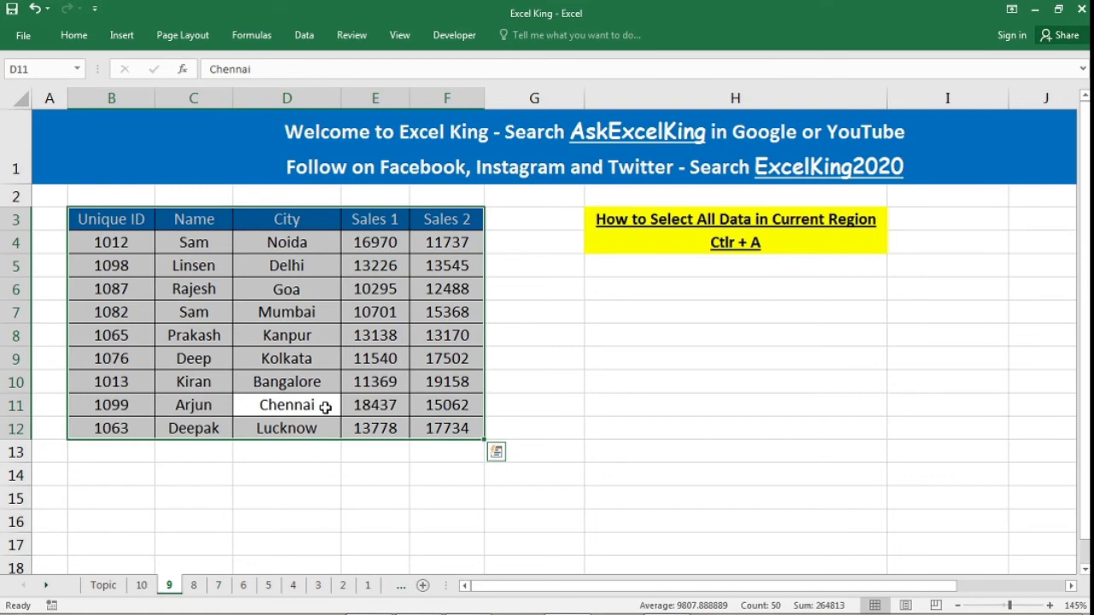
click(659, 372)
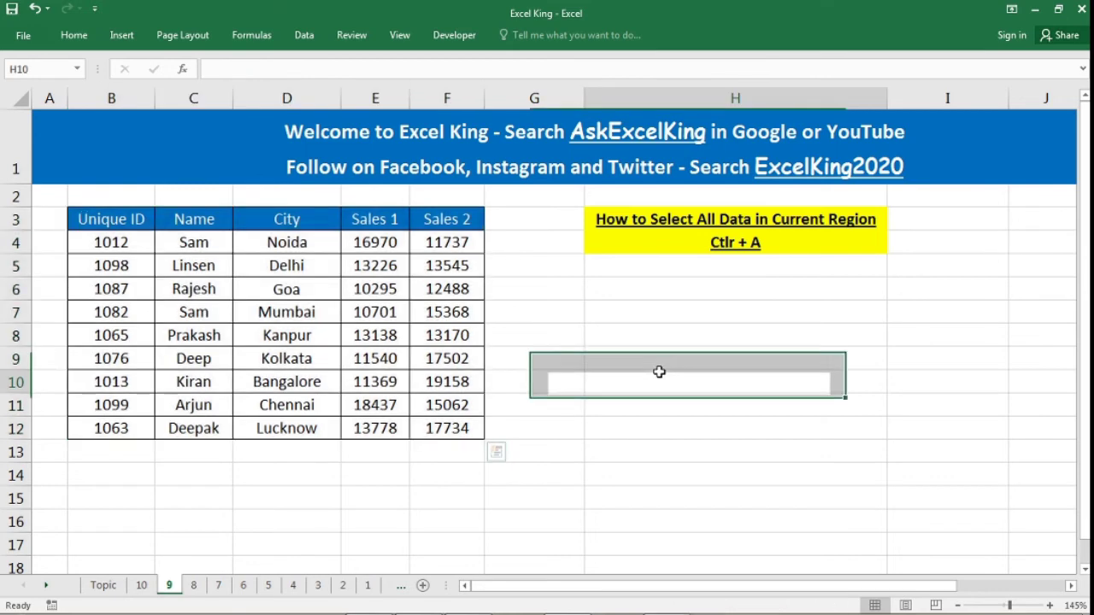
key(ctrl+a)
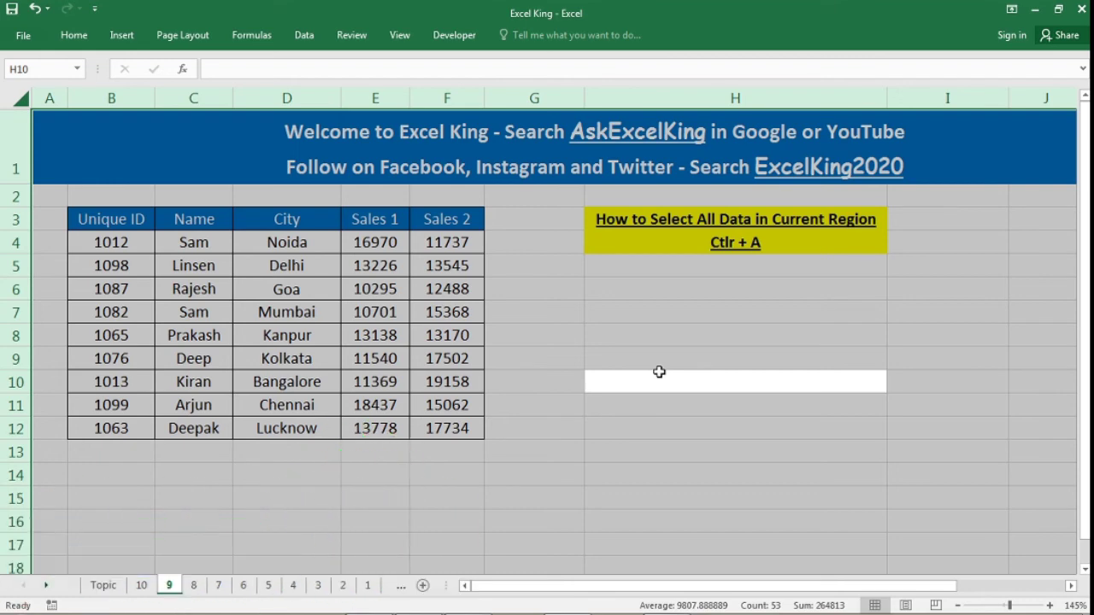
Step: Reselect the whole Unique ID to Sales 2 table with Ctrl+A from cell B9
click(330, 294)
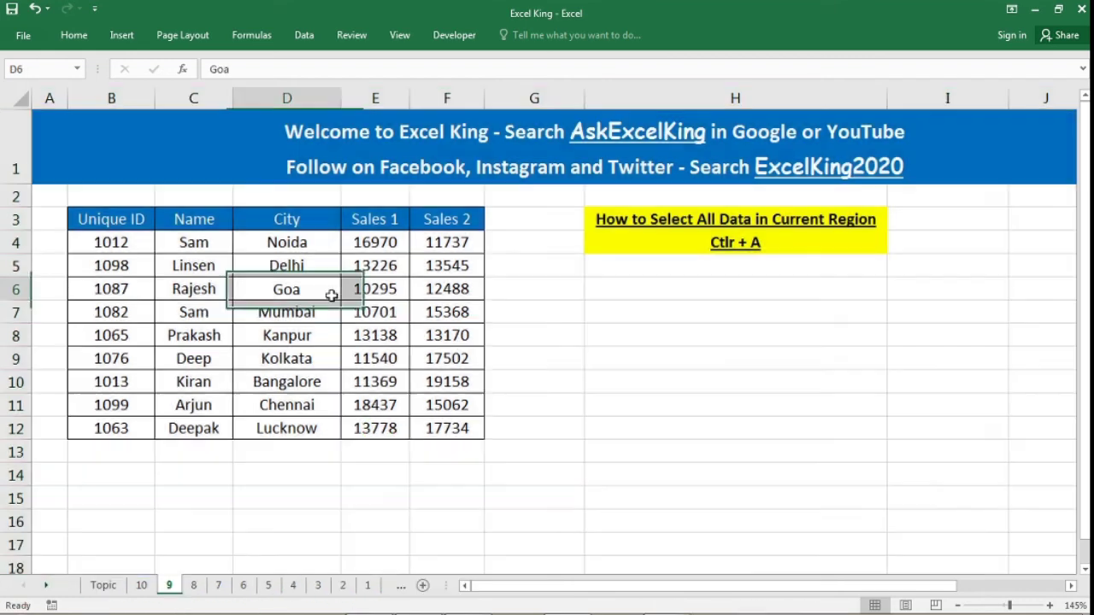
click(324, 382)
click(239, 407)
click(165, 339)
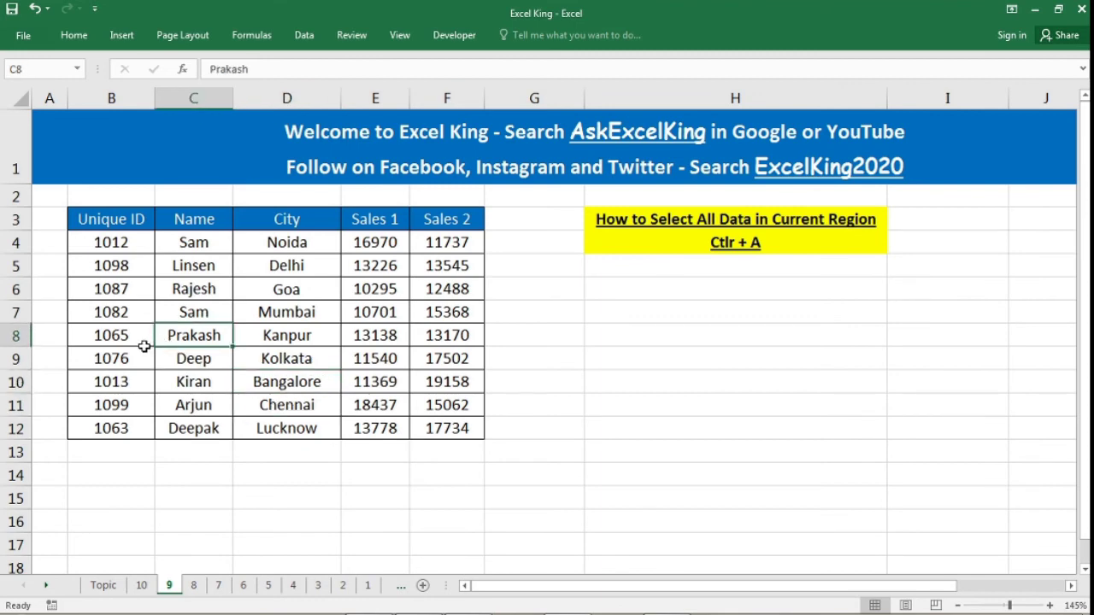
click(139, 349)
key(ctrl+a)
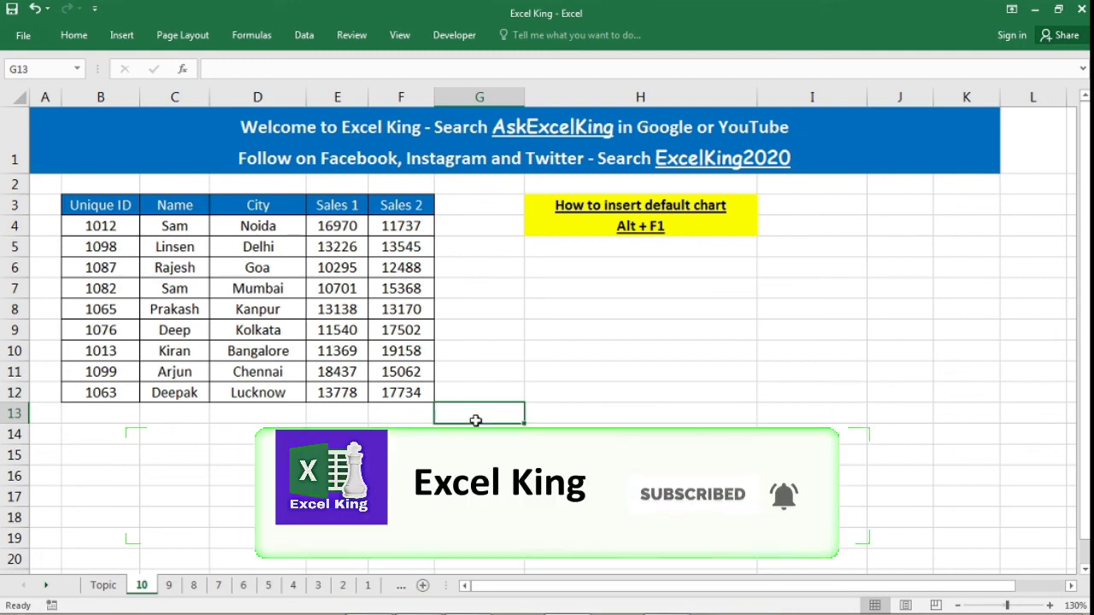
Step: Insert a default clustered column chart of Sales 1 and Sales 2 with Alt+F1, moved right of the table
click(155, 253)
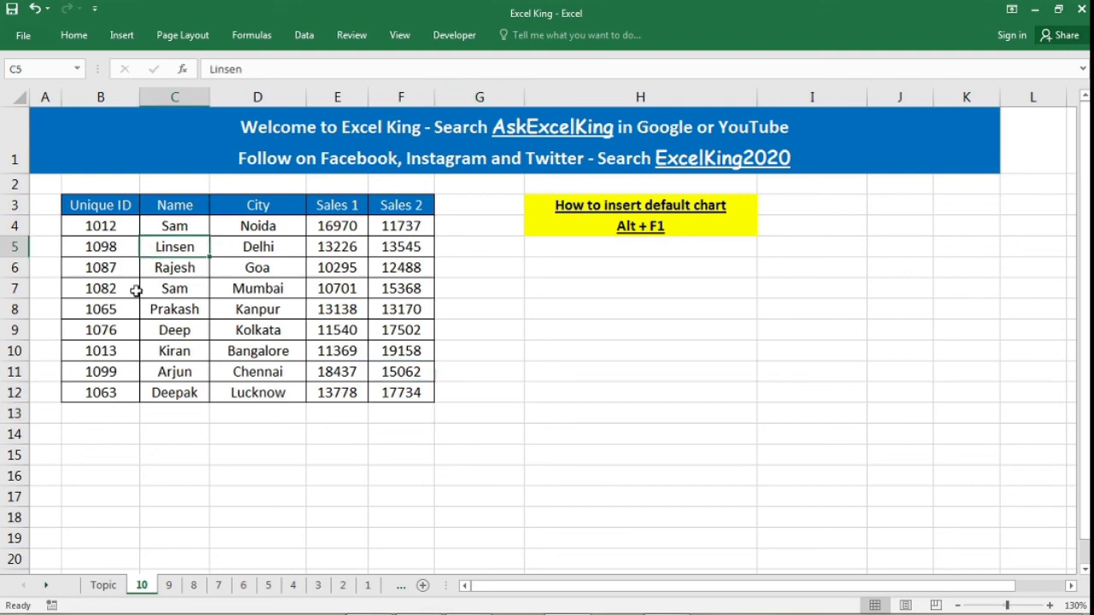
click(119, 316)
click(326, 289)
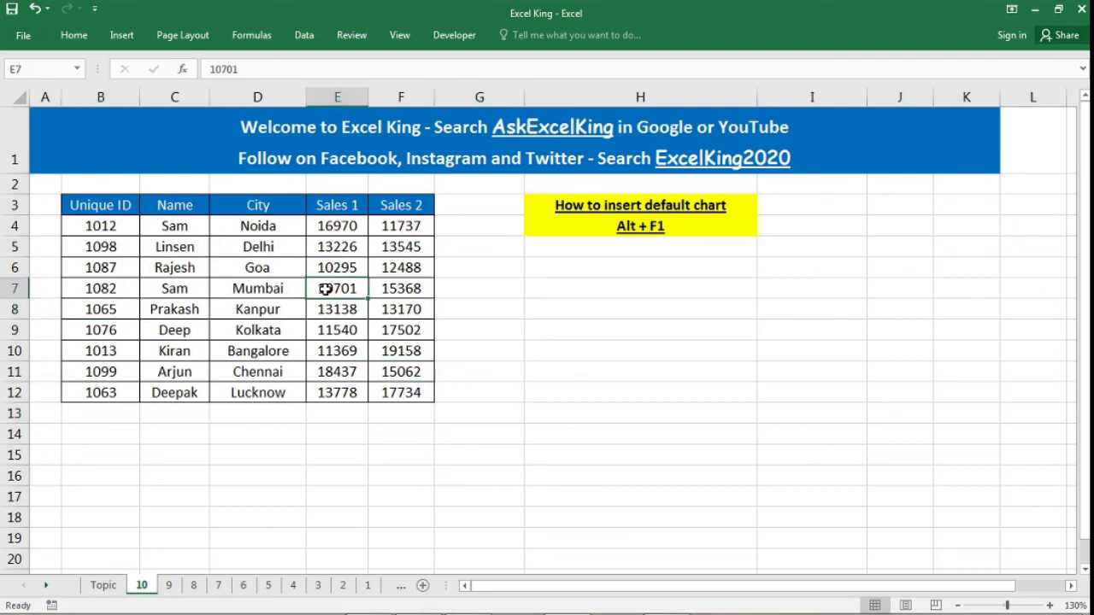
key(alt+F1)
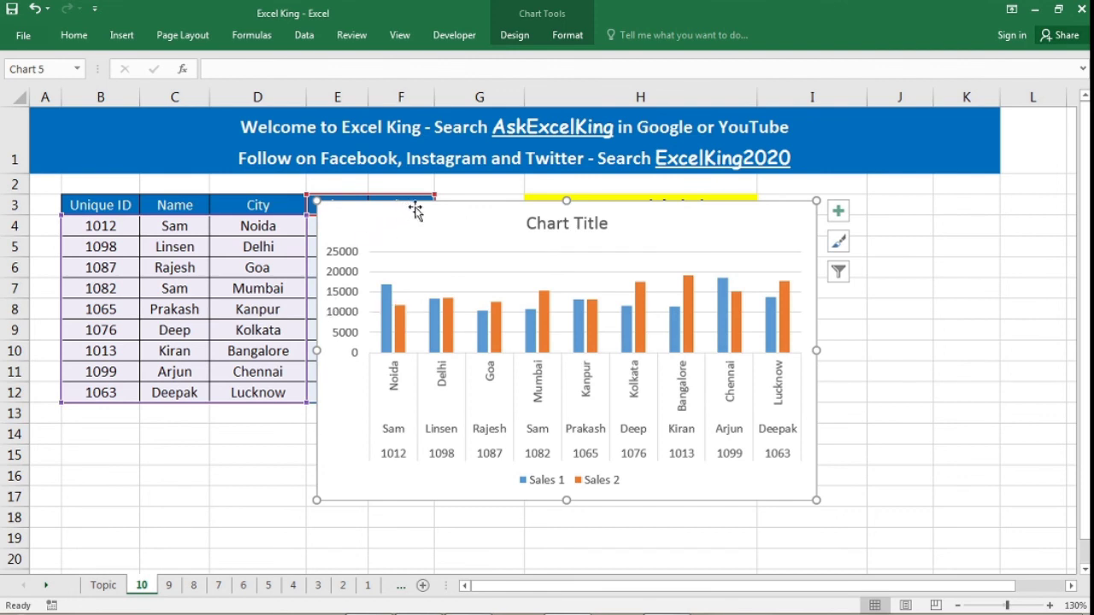
drag(414, 208, 545, 251)
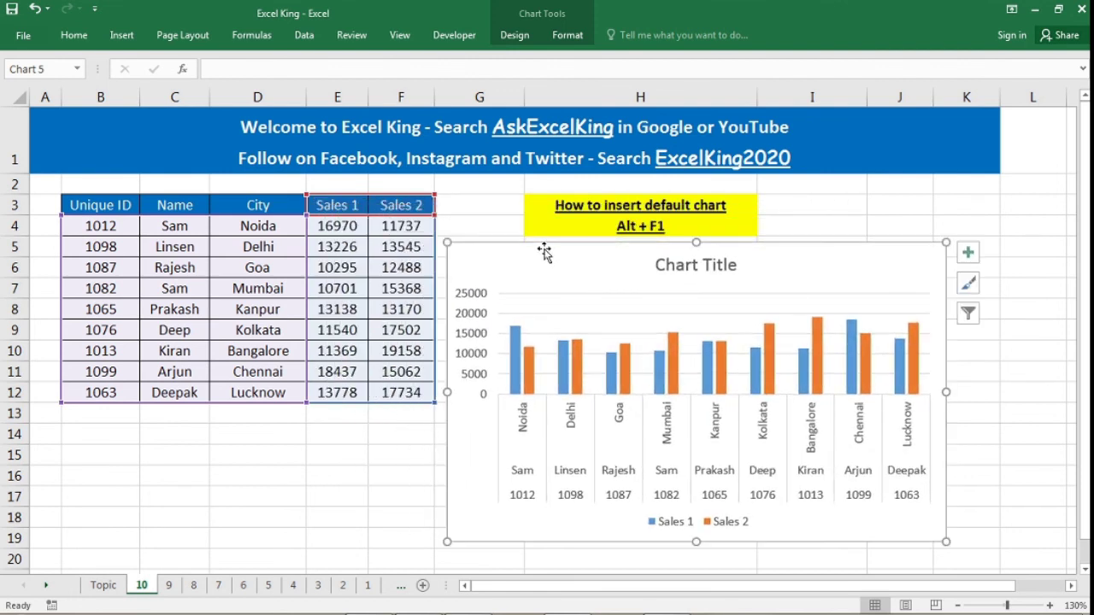